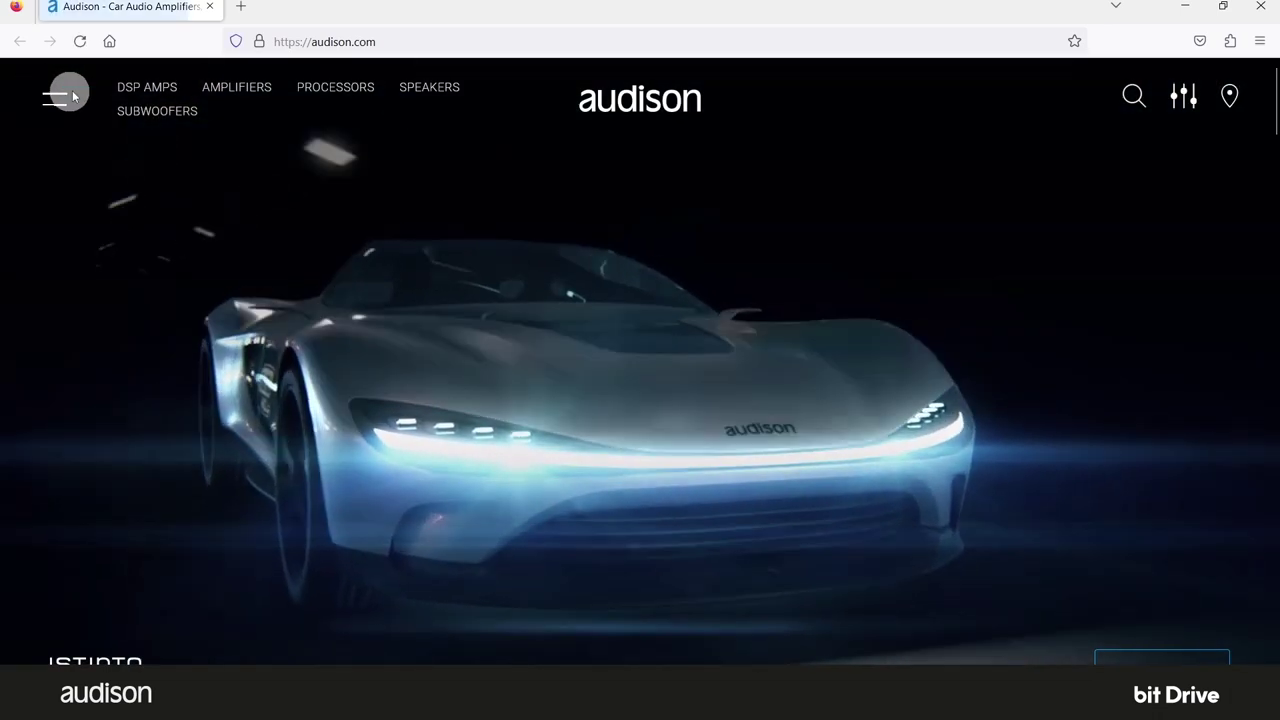
Open the AF M5.11 bit product page from the DSP Amps collection.
{"action": "left_click", "coordinate": [152, 87]}
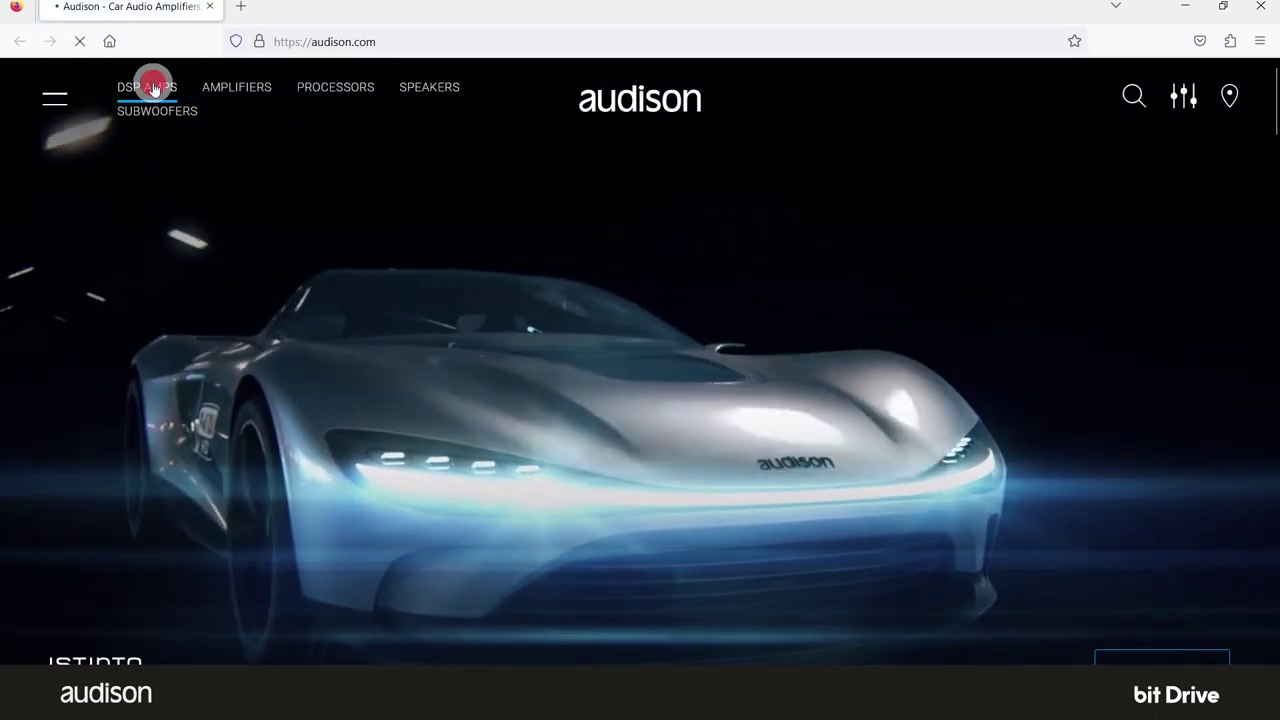
{"action": "scroll", "coordinate": [406, 366], "scroll_direction": "down", "scroll_amount": 3}
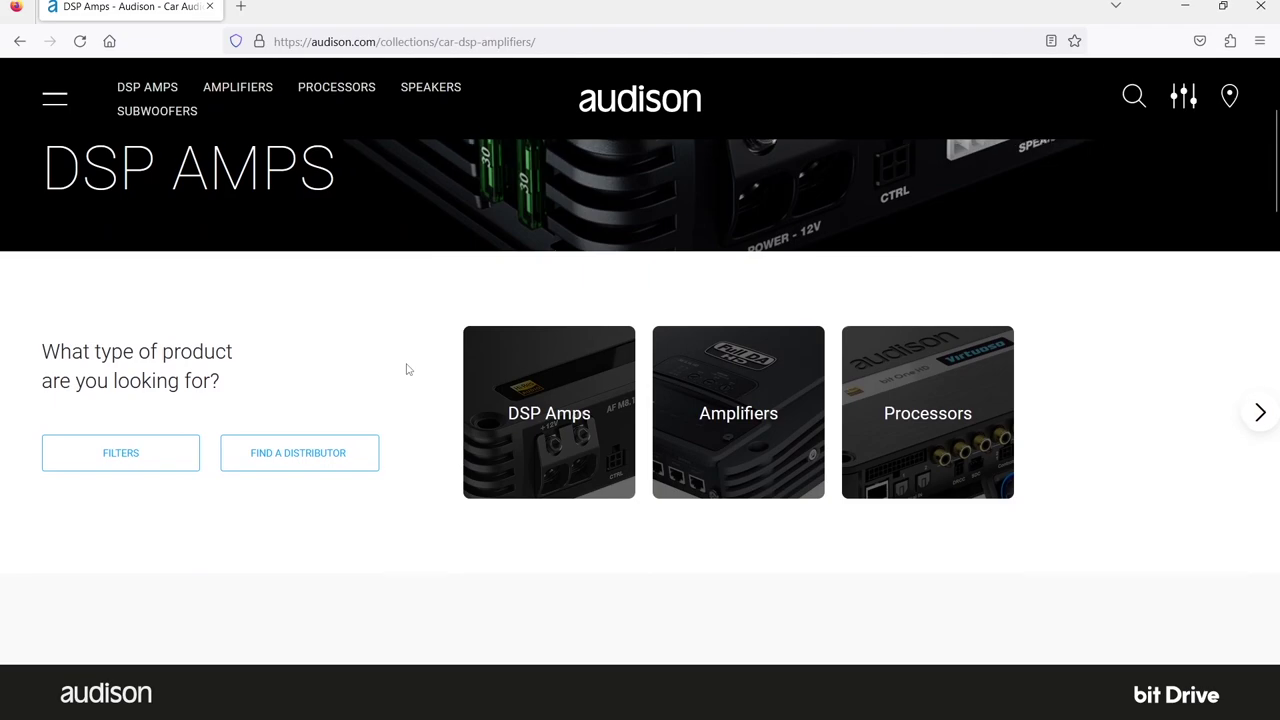
{"action": "scroll", "coordinate": [406, 369], "scroll_direction": "down", "scroll_amount": 5}
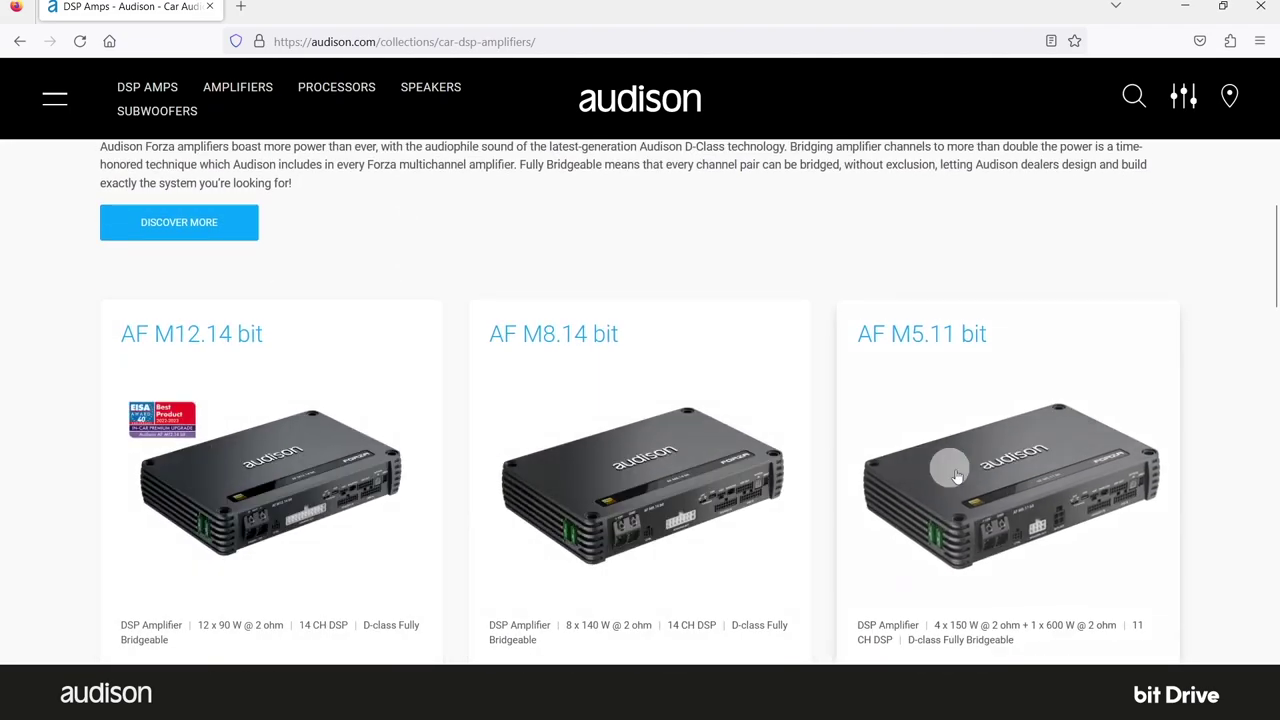
{"action": "left_click", "coordinate": [1006, 464]}
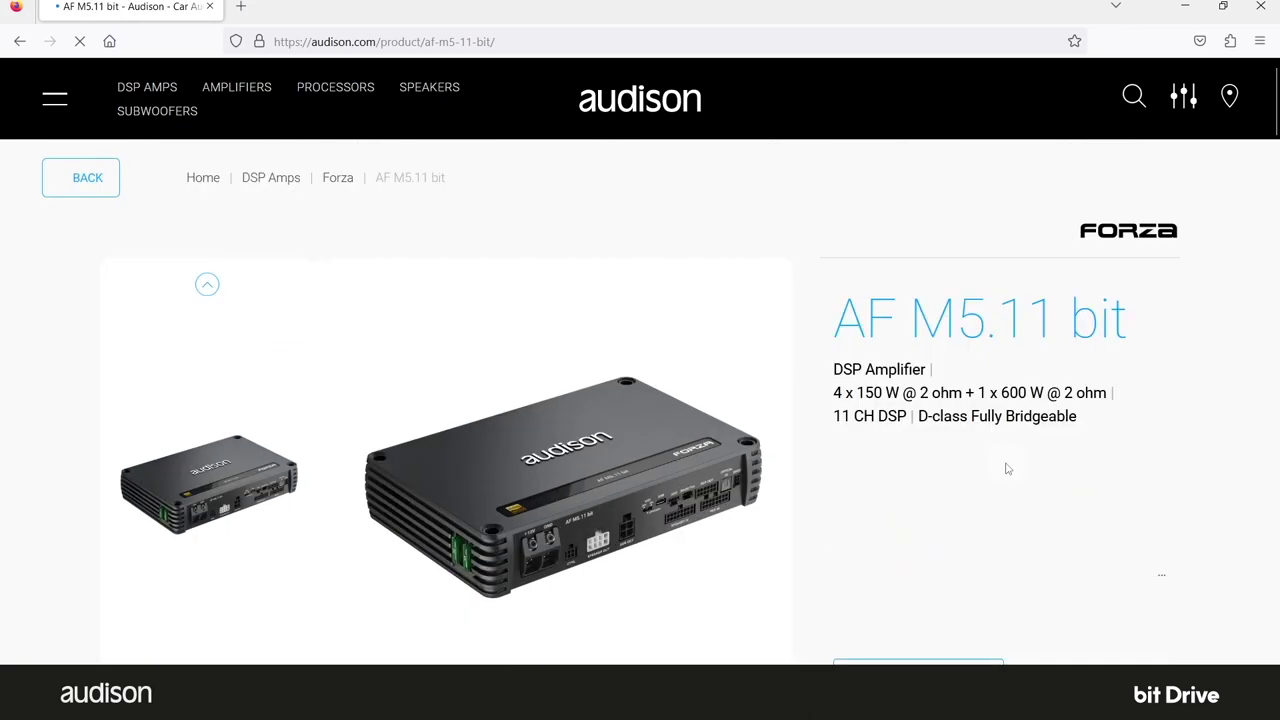
Go to the product's Support section and start the AFUpdate firmware download.
{"action": "scroll", "coordinate": [1007, 468], "scroll_direction": "down", "scroll_amount": 2}
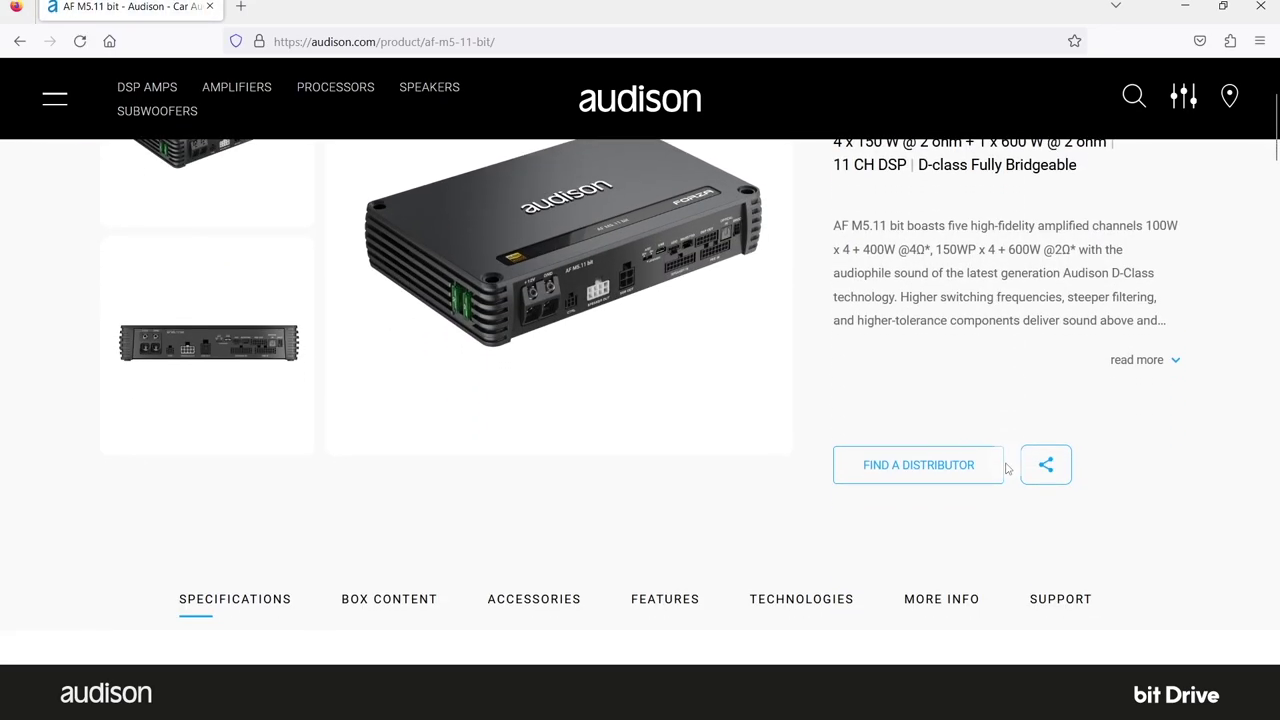
{"action": "left_click", "coordinate": [1062, 603]}
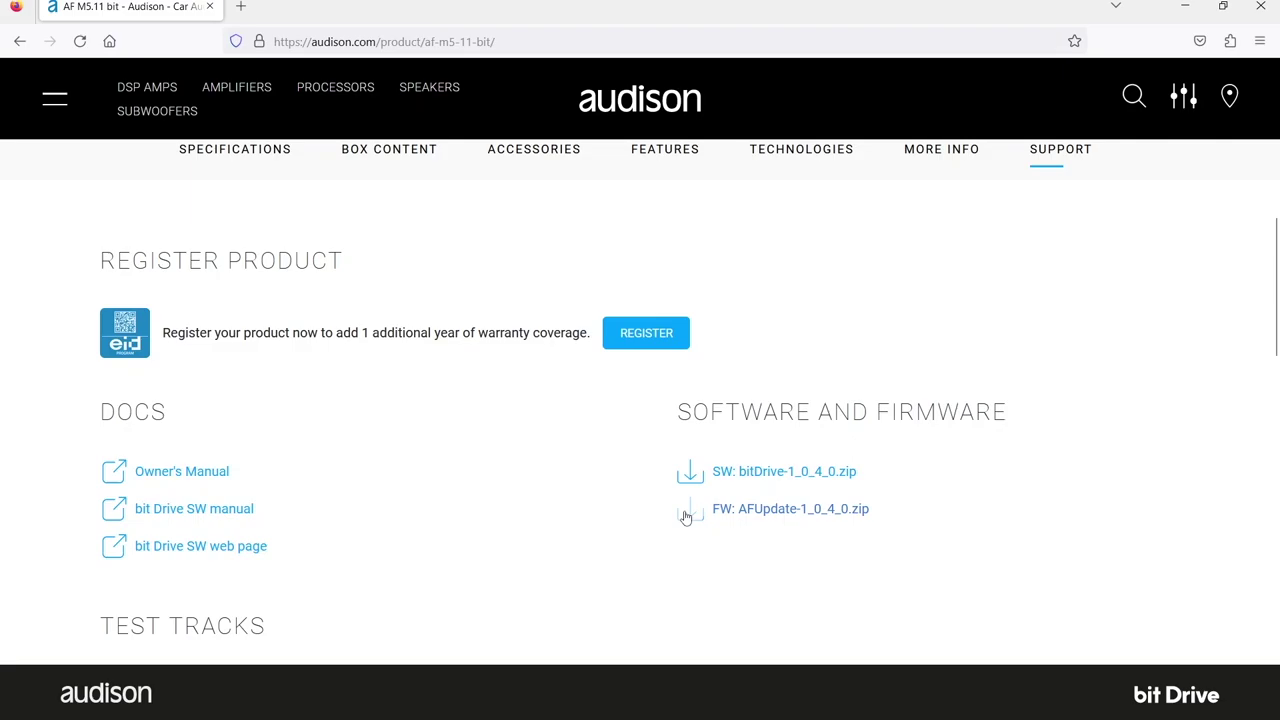
{"action": "left_click", "coordinate": [686, 514]}
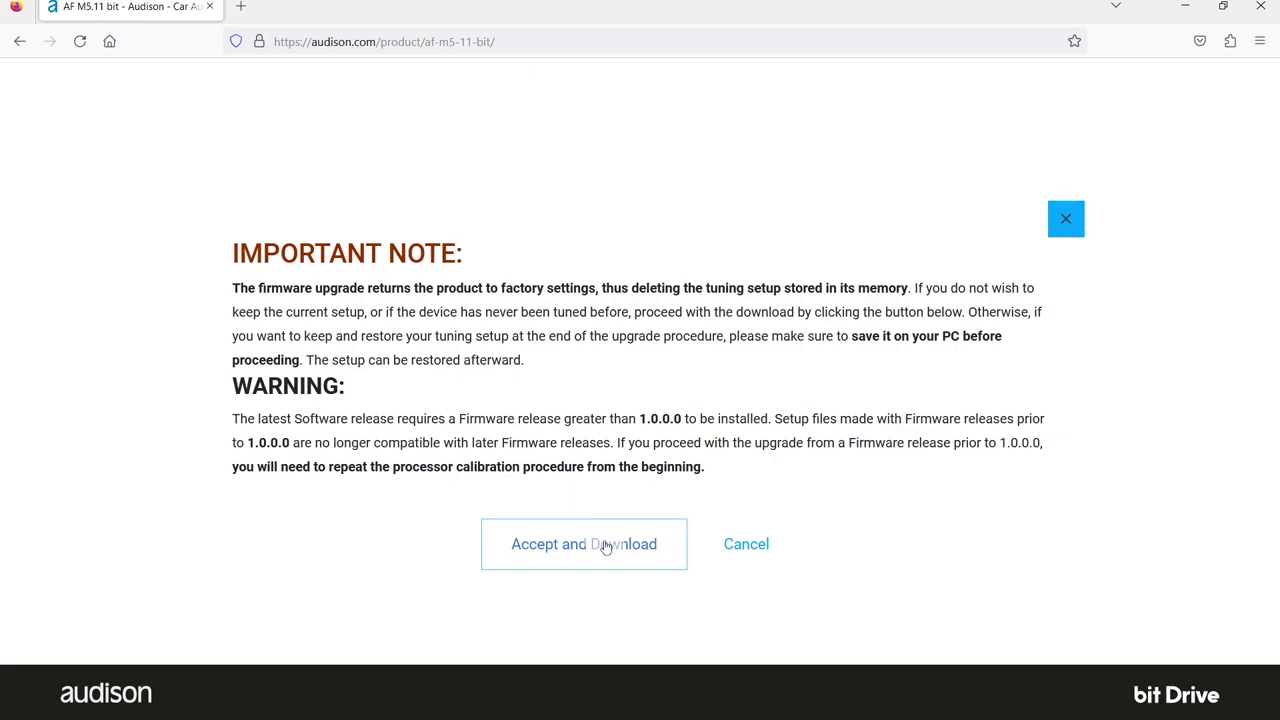
Accept the notice to download AFUpdate-1_0_4_0.zip, then download bitDrive-1_0_4_0.zip.
{"action": "left_click", "coordinate": [605, 547]}
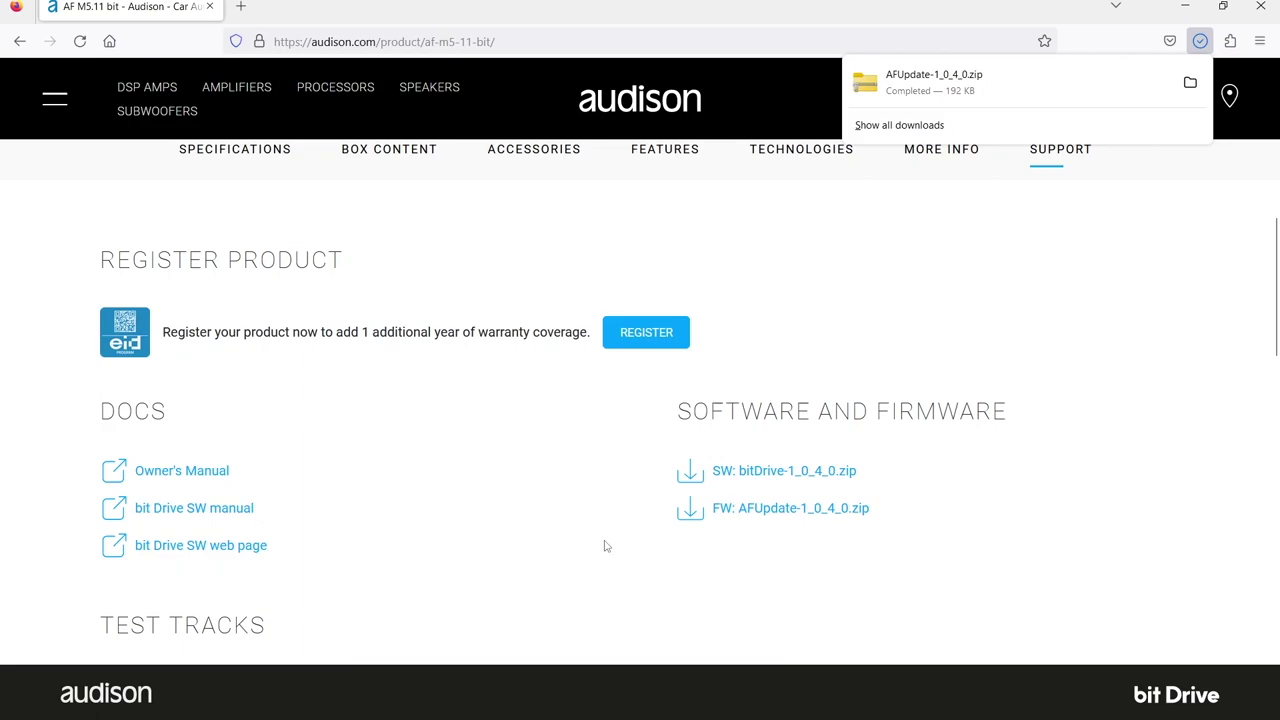
{"action": "left_click", "coordinate": [692, 474]}
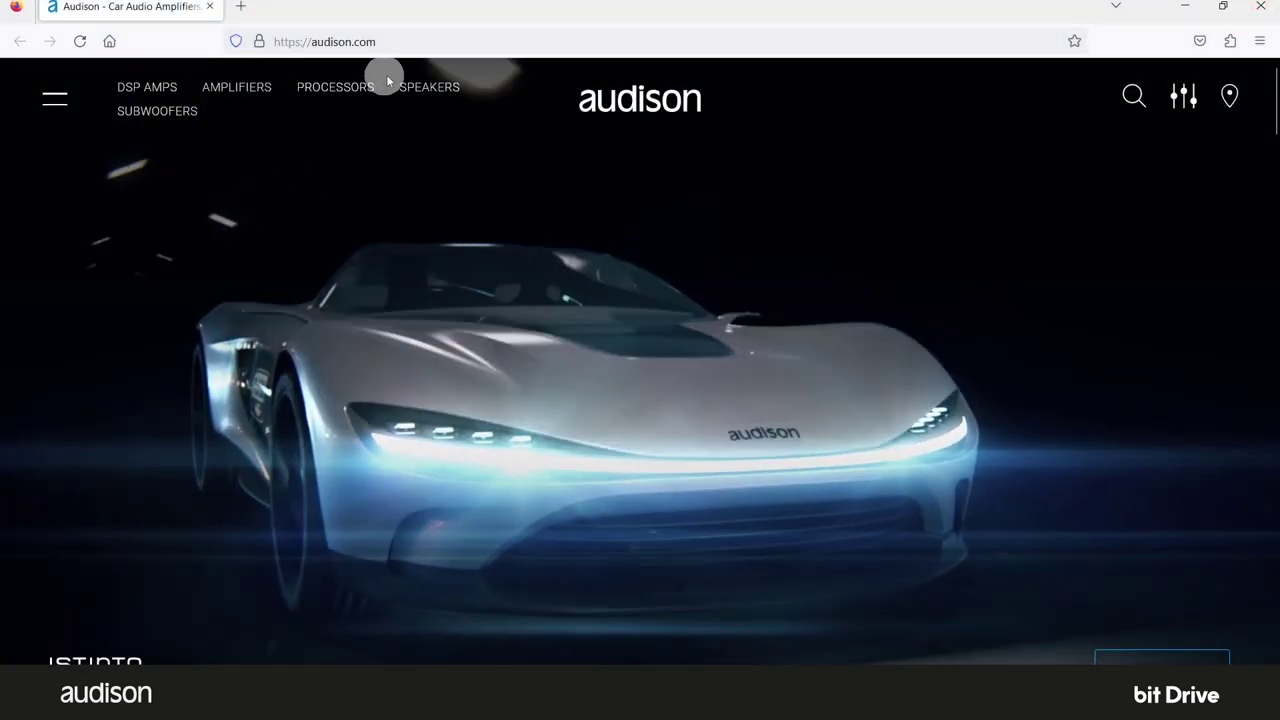
Search Google for 'audison software' and scroll the Software and Firmware page to Forza.
{"action": "left_click", "coordinate": [240, 7]}
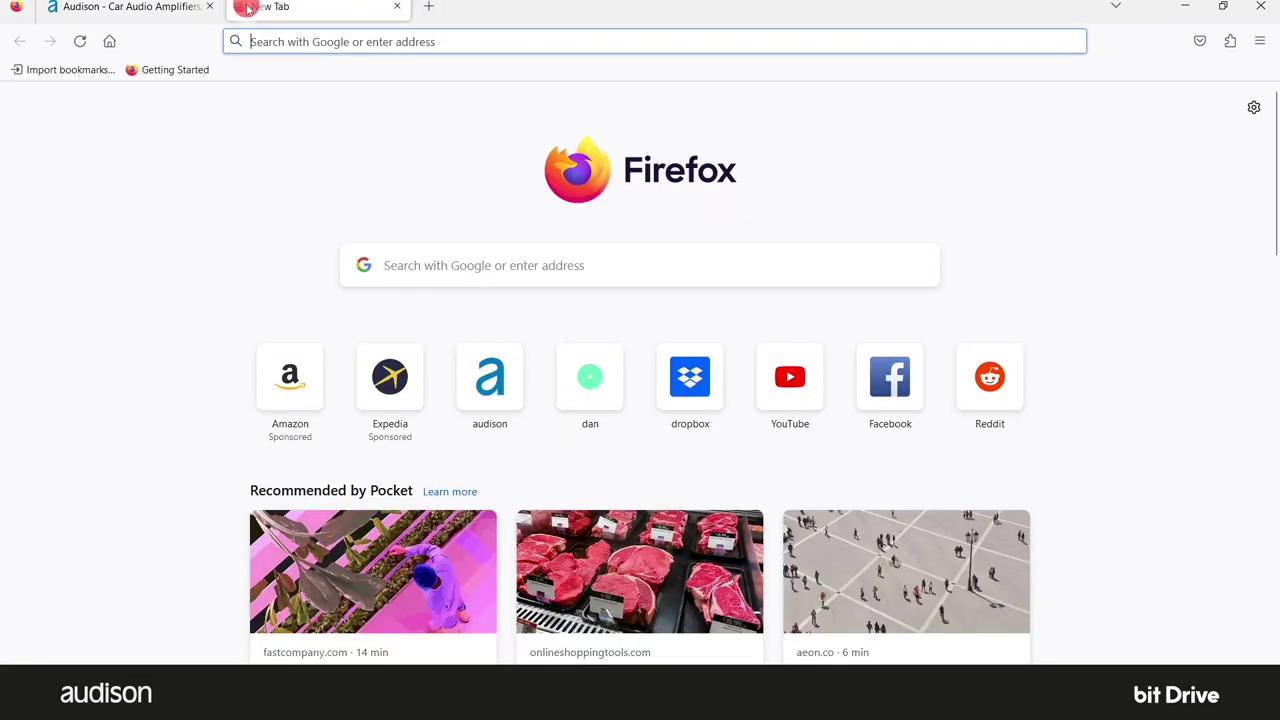
{"action": "type", "text": "a"}
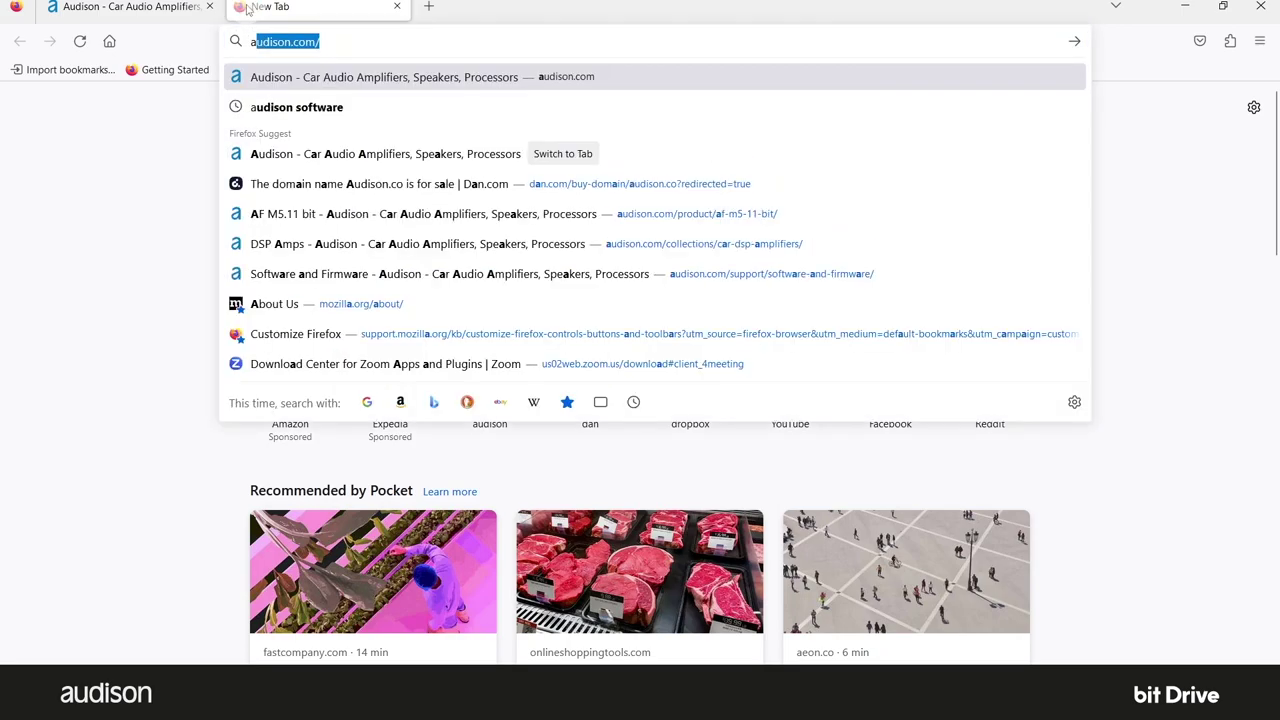
{"action": "type", "text": "udison software"}
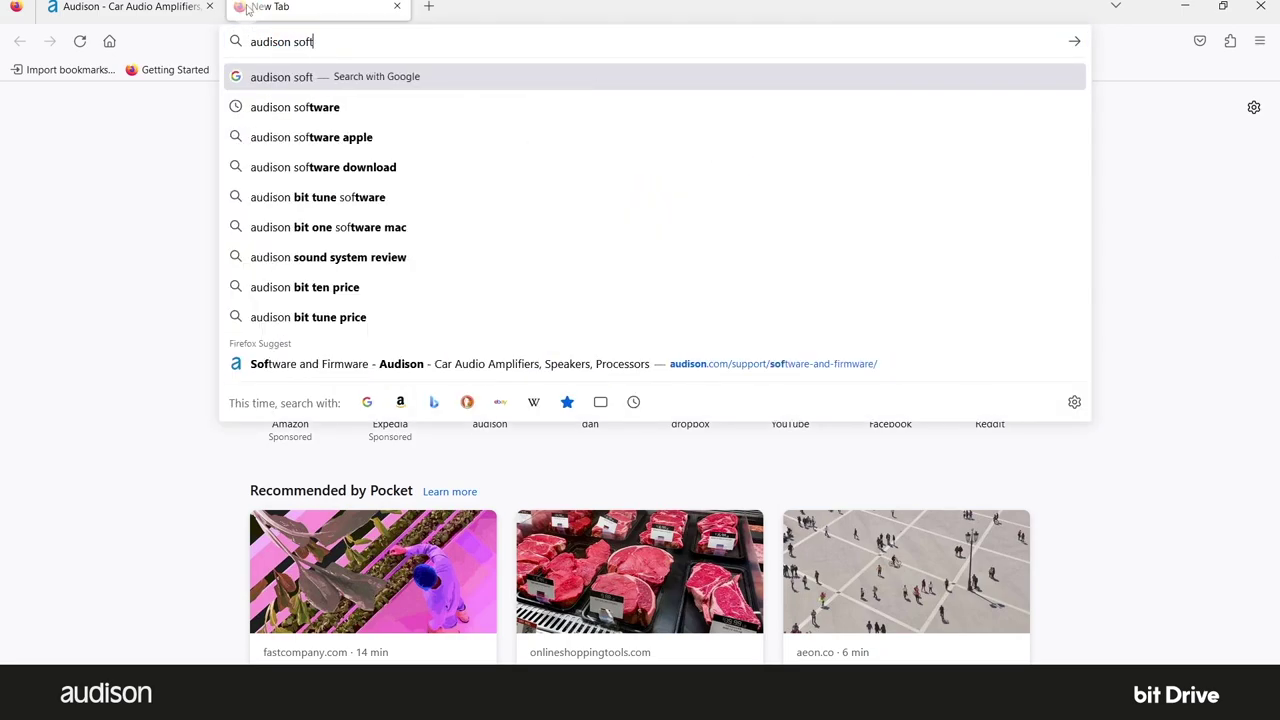
{"action": "key", "text": "Return"}
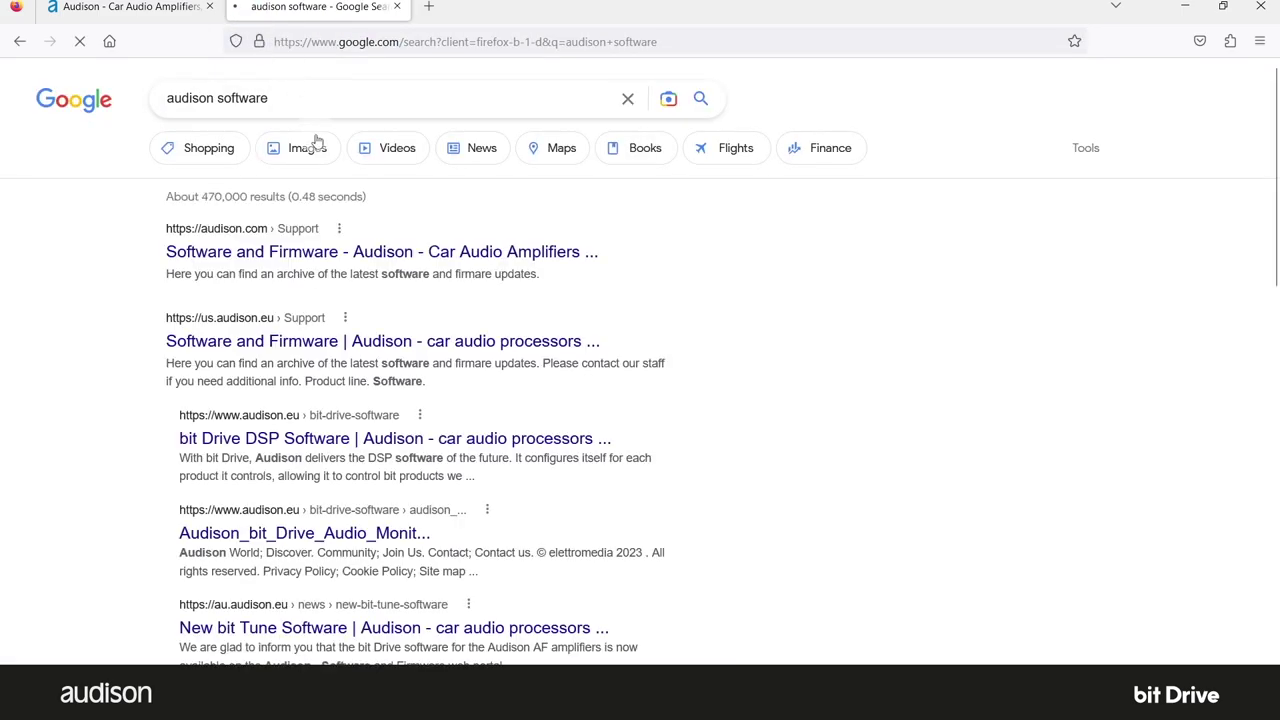
{"action": "left_click", "coordinate": [343, 252]}
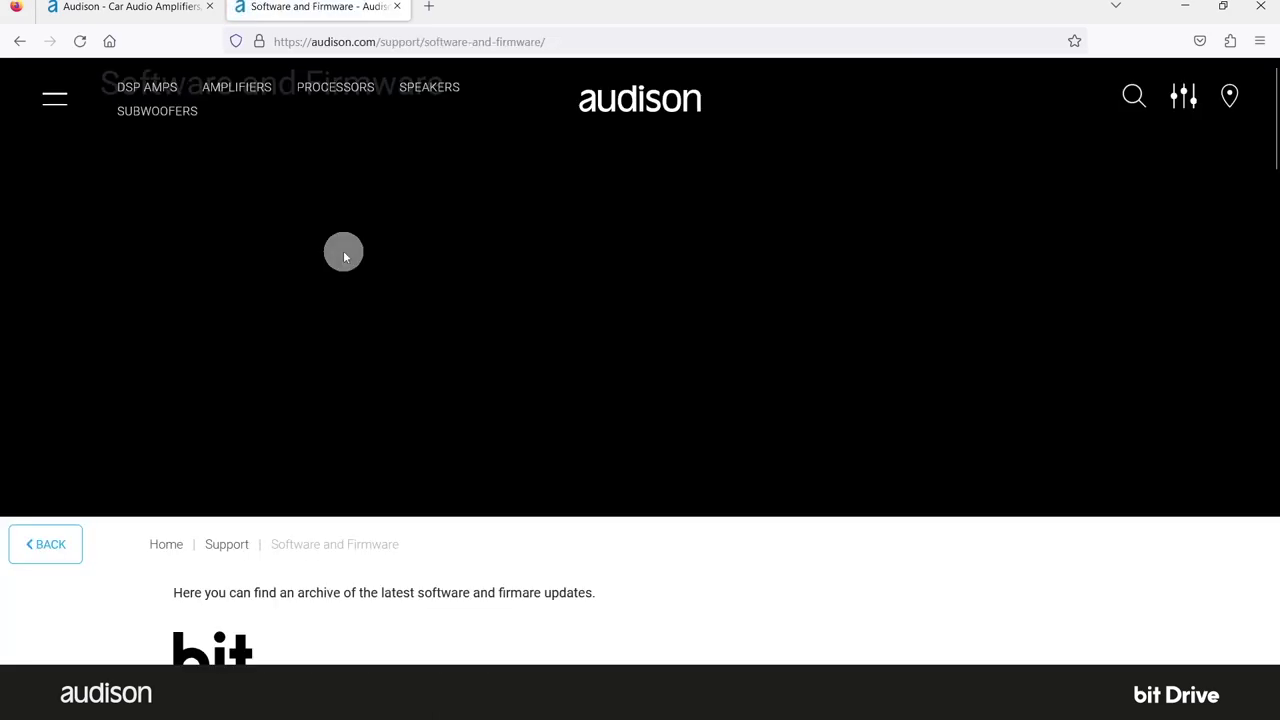
{"action": "scroll", "coordinate": [407, 330], "scroll_direction": "down", "scroll_amount": 10}
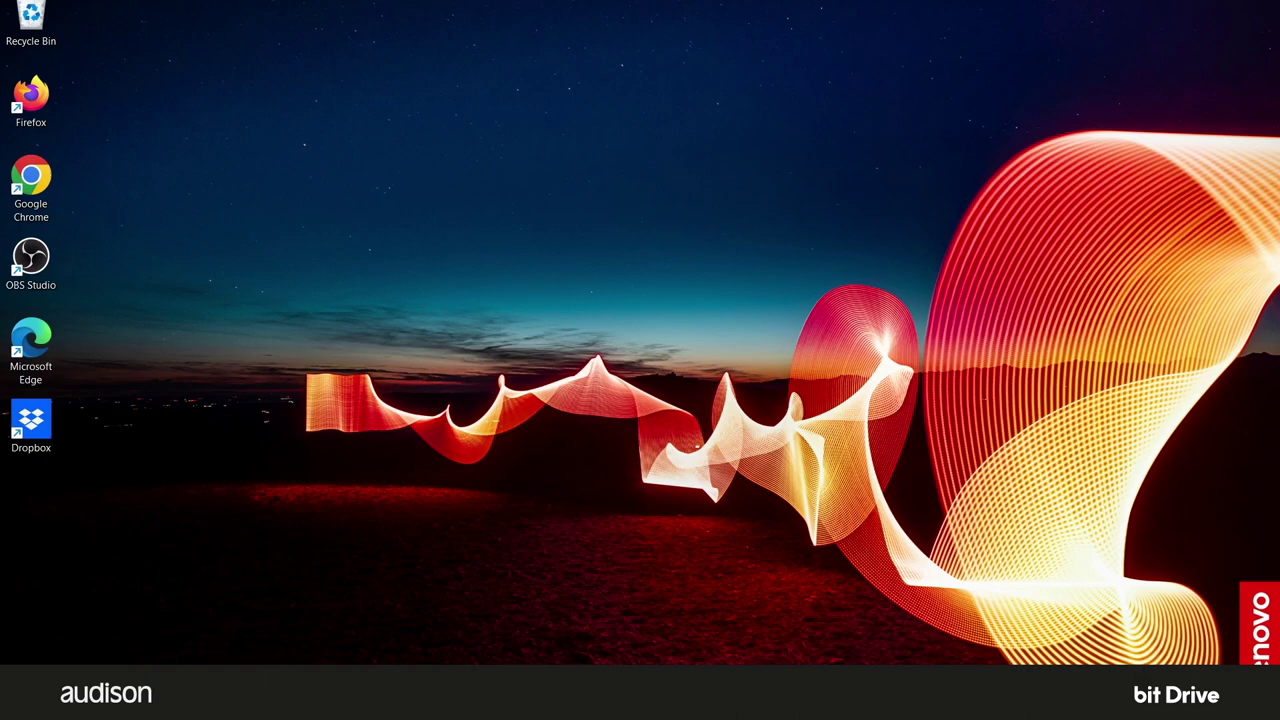
Extract bitDrive-1_0_4_0.zip in Downloads and open the extracted bitDrive (v1.0.4.0) folder.
{"action": "key", "text": "super+e"}
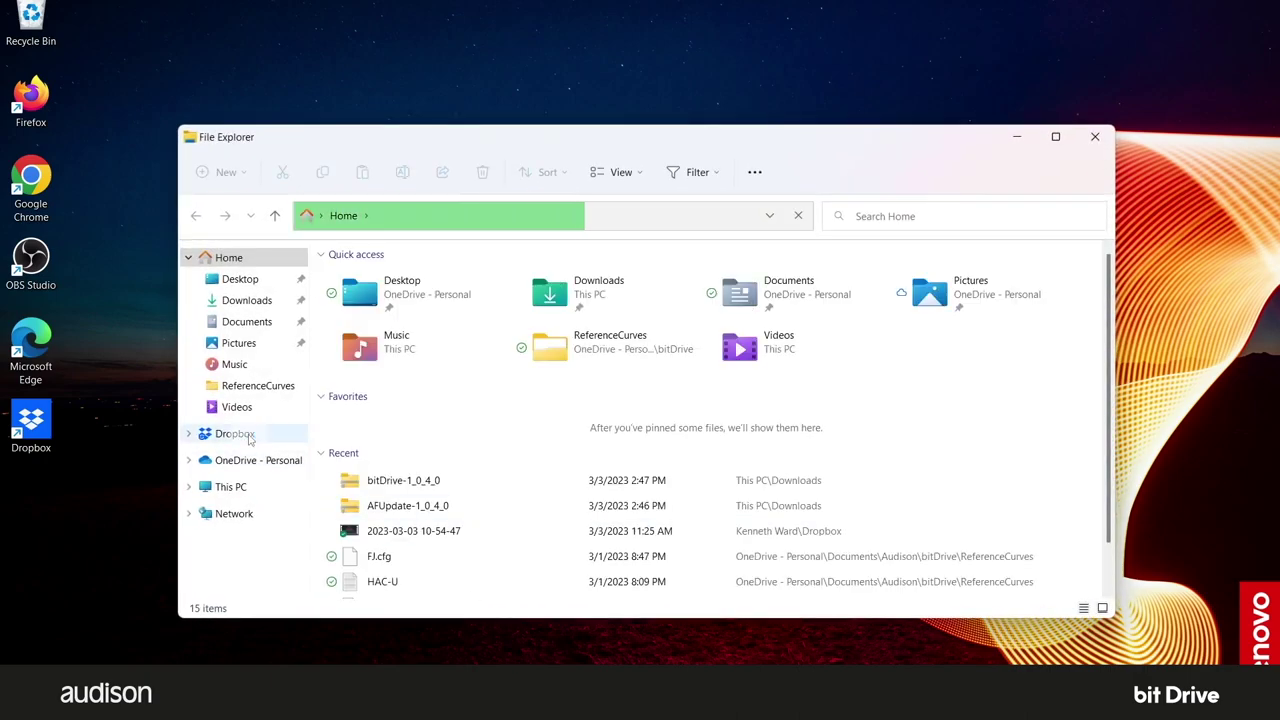
{"action": "left_click", "coordinate": [250, 302]}
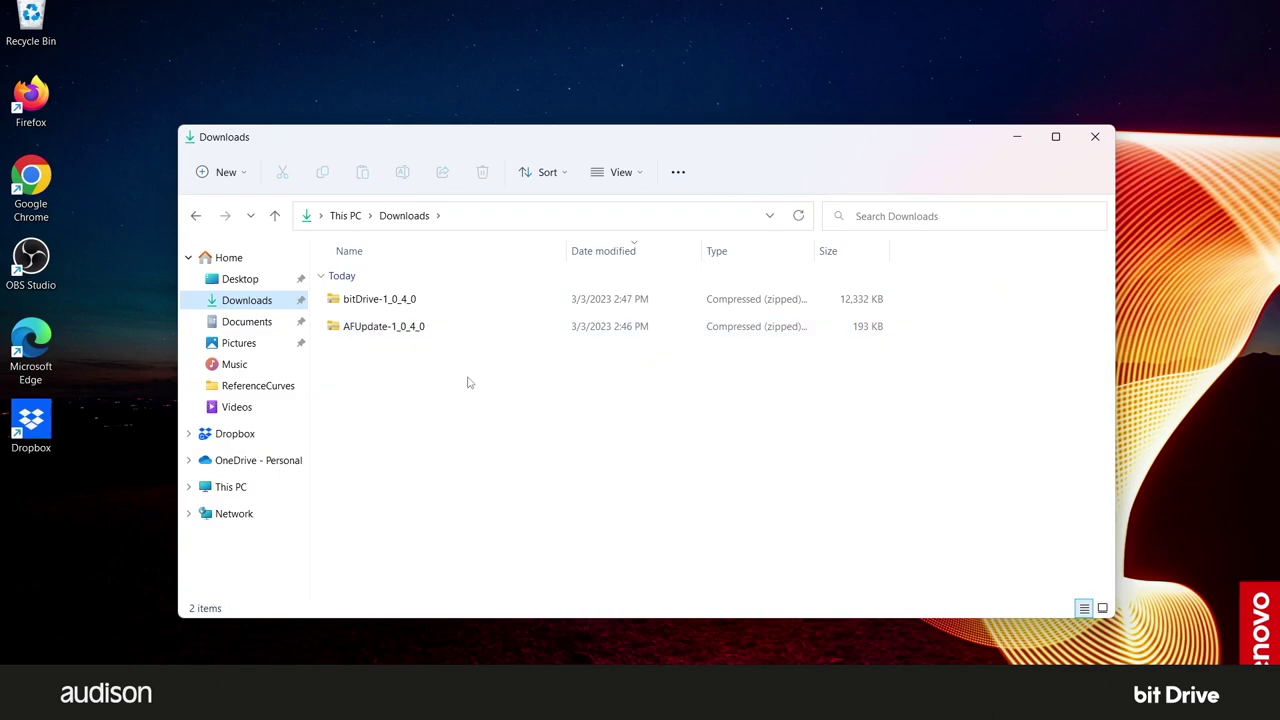
{"action": "double_click", "coordinate": [415, 303]}
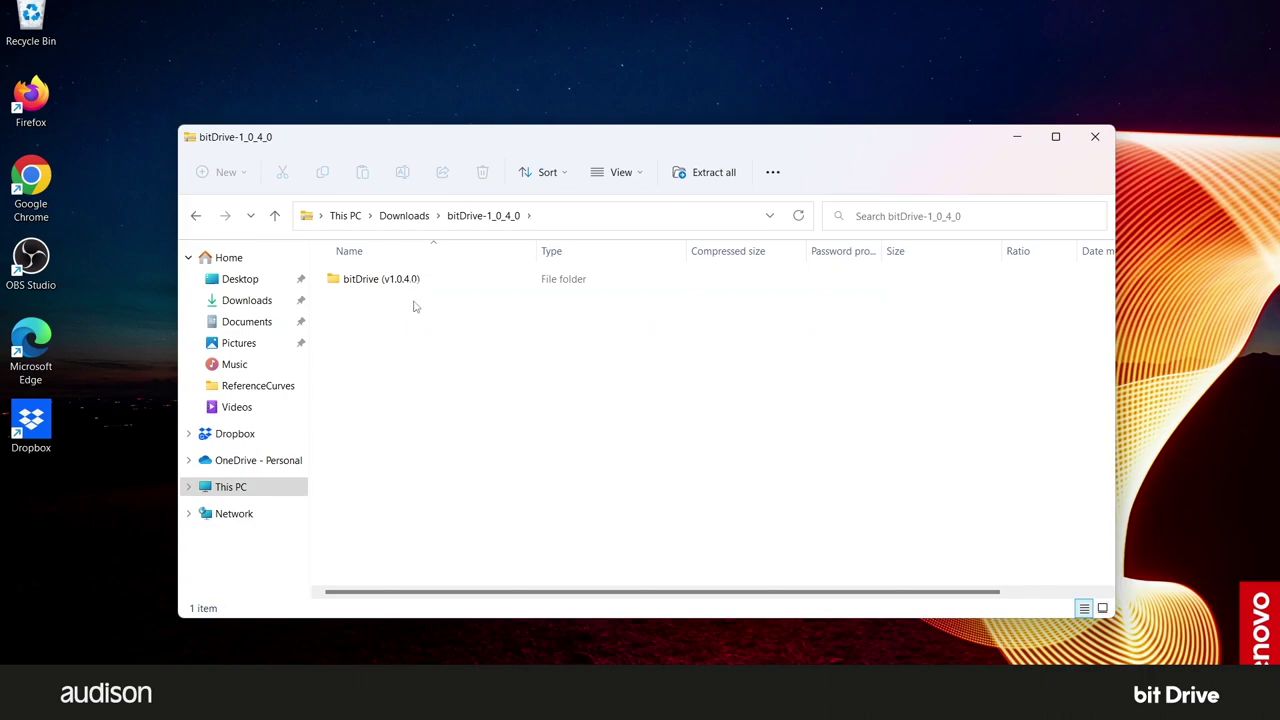
{"action": "double_click", "coordinate": [398, 279]}
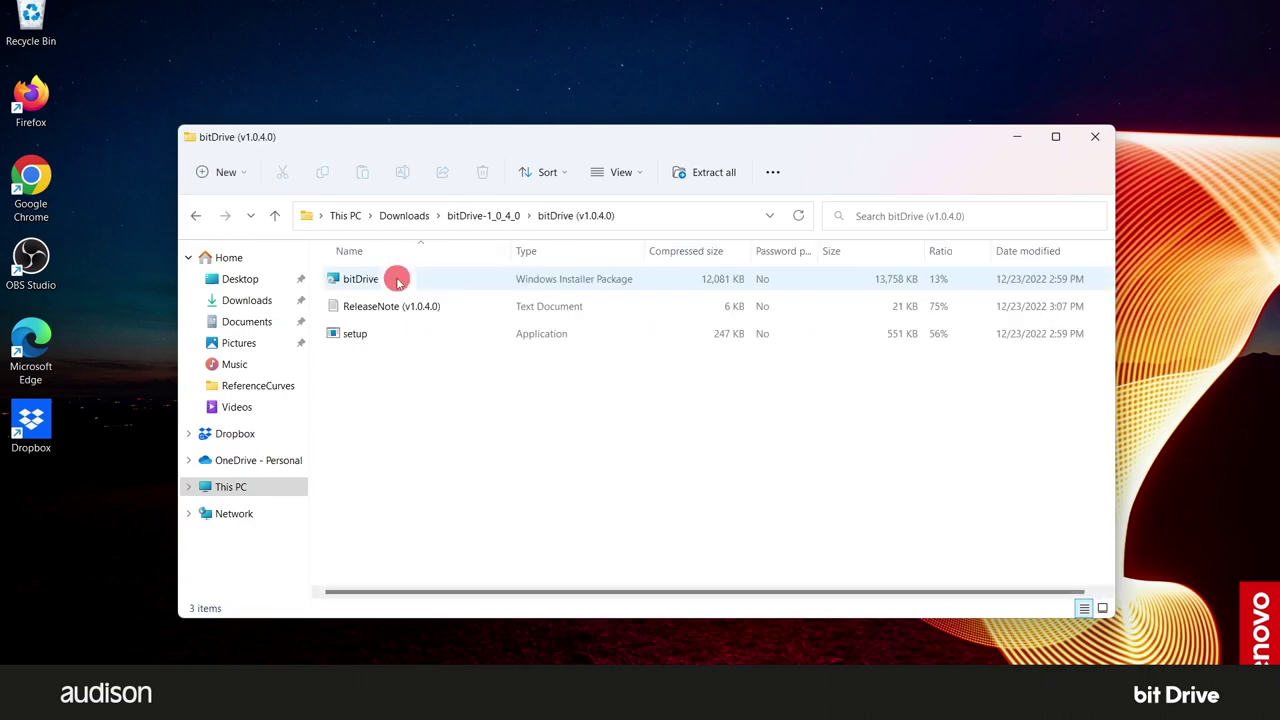
{"action": "left_click", "coordinate": [714, 173]}
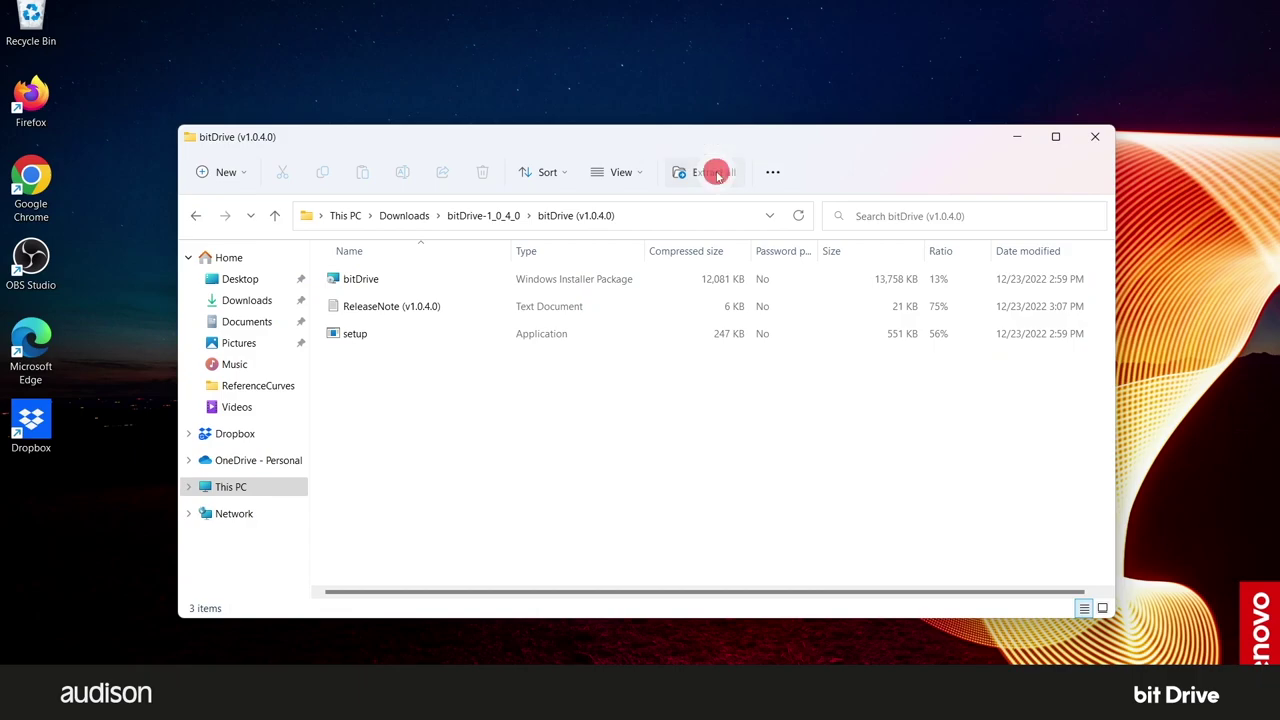
{"action": "left_click", "coordinate": [771, 540]}
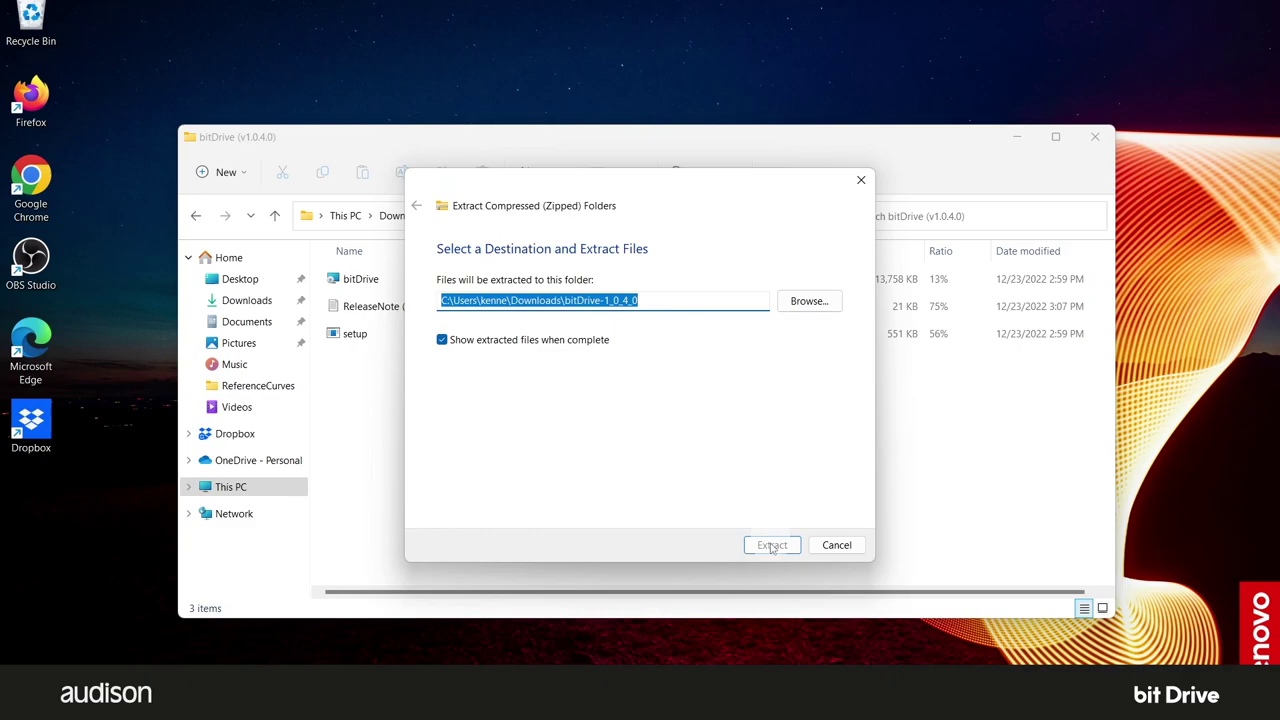
{"action": "left_click", "coordinate": [771, 548]}
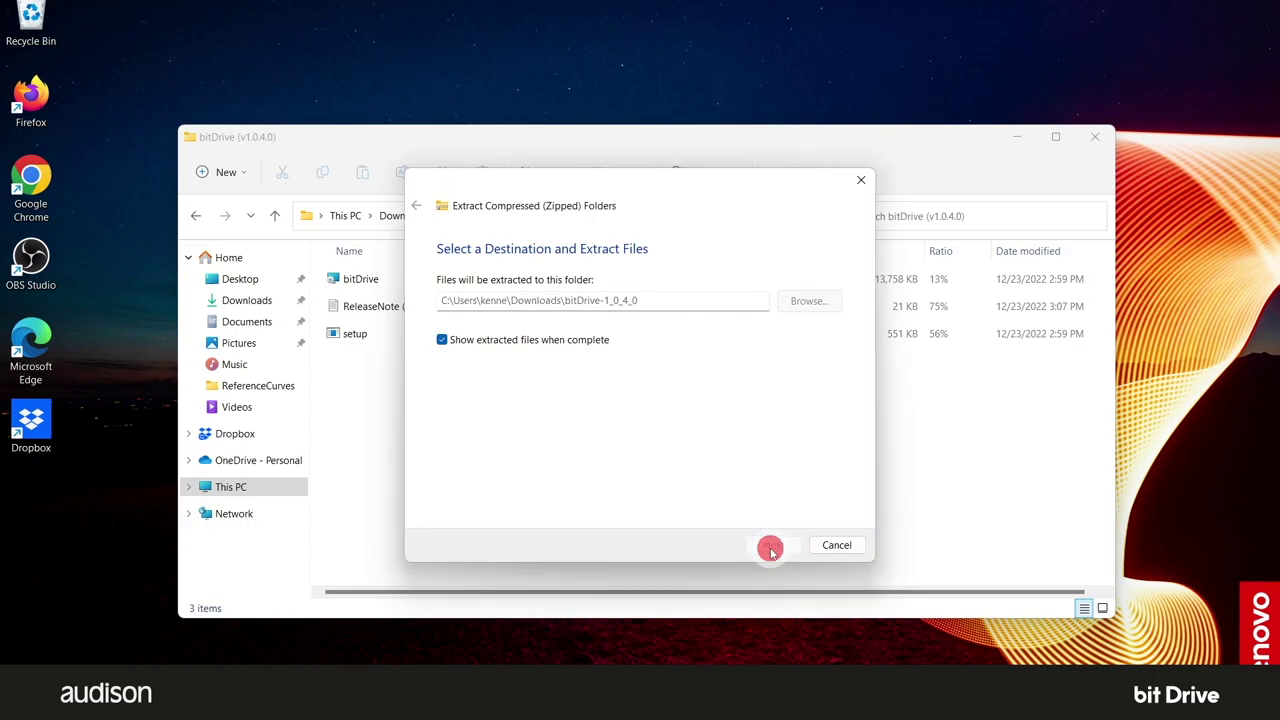
{"action": "double_click", "coordinate": [394, 298]}
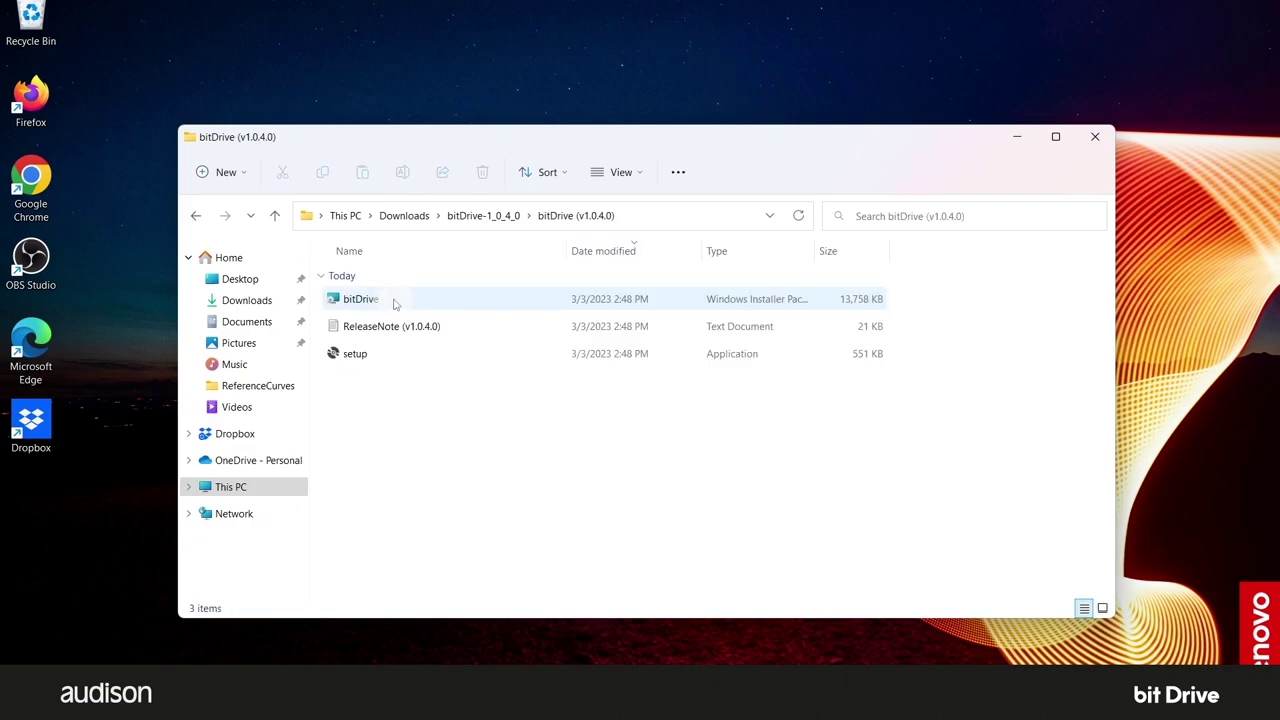
{"action": "double_click", "coordinate": [398, 327]}
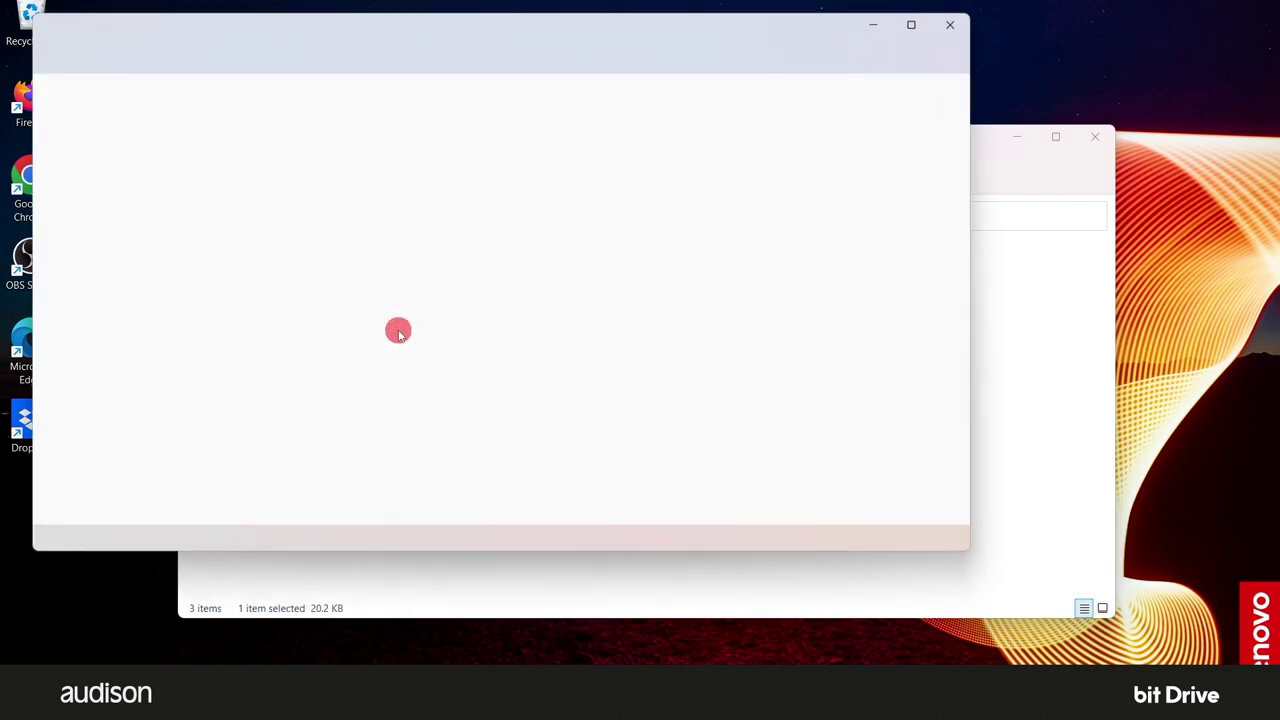
{"action": "scroll", "coordinate": [664, 372], "scroll_direction": "down", "scroll_amount": 10}
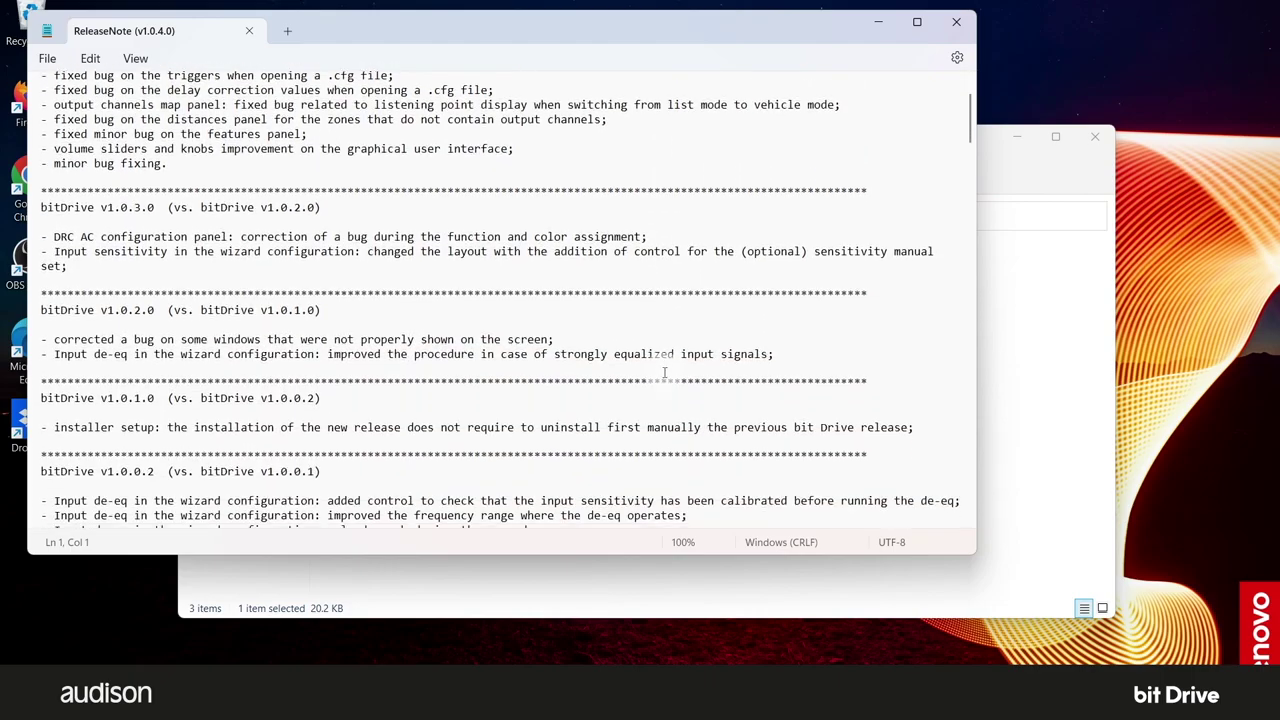
{"action": "scroll", "coordinate": [664, 372], "scroll_direction": "down", "scroll_amount": 5}
{"action": "scroll", "coordinate": [664, 372], "scroll_direction": "up", "scroll_amount": 15}
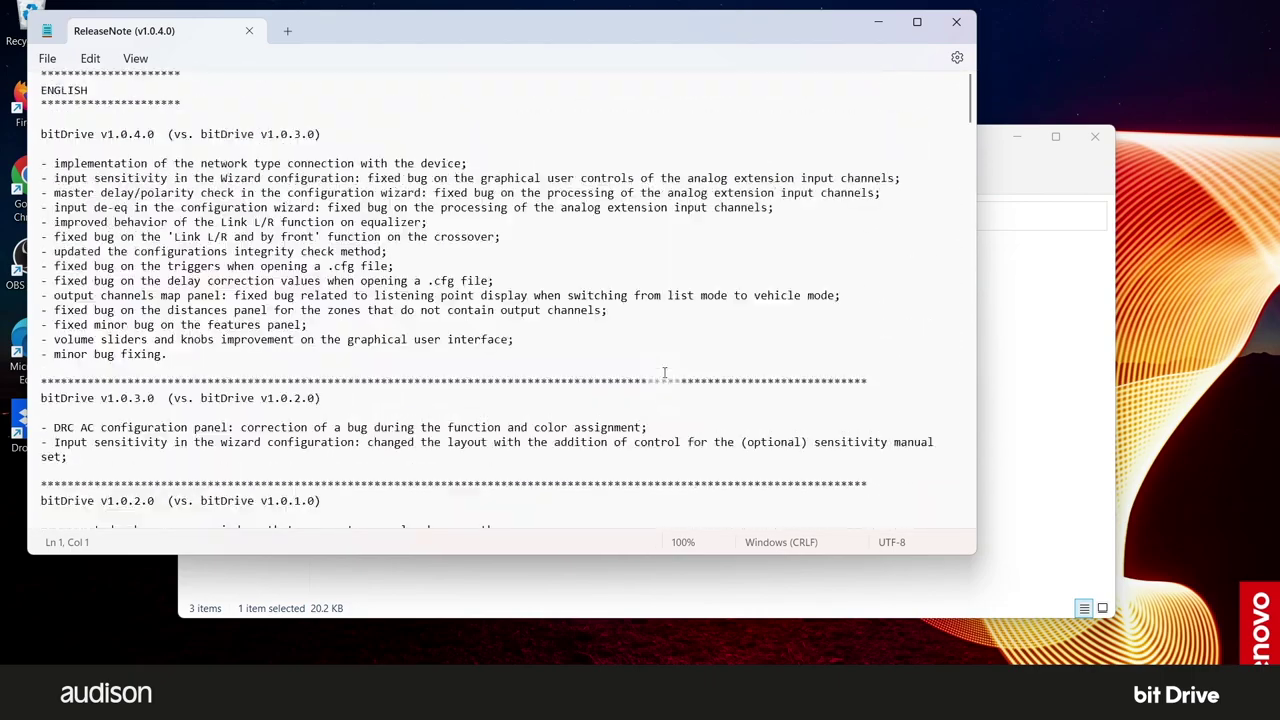
{"action": "left_click", "coordinate": [956, 21]}
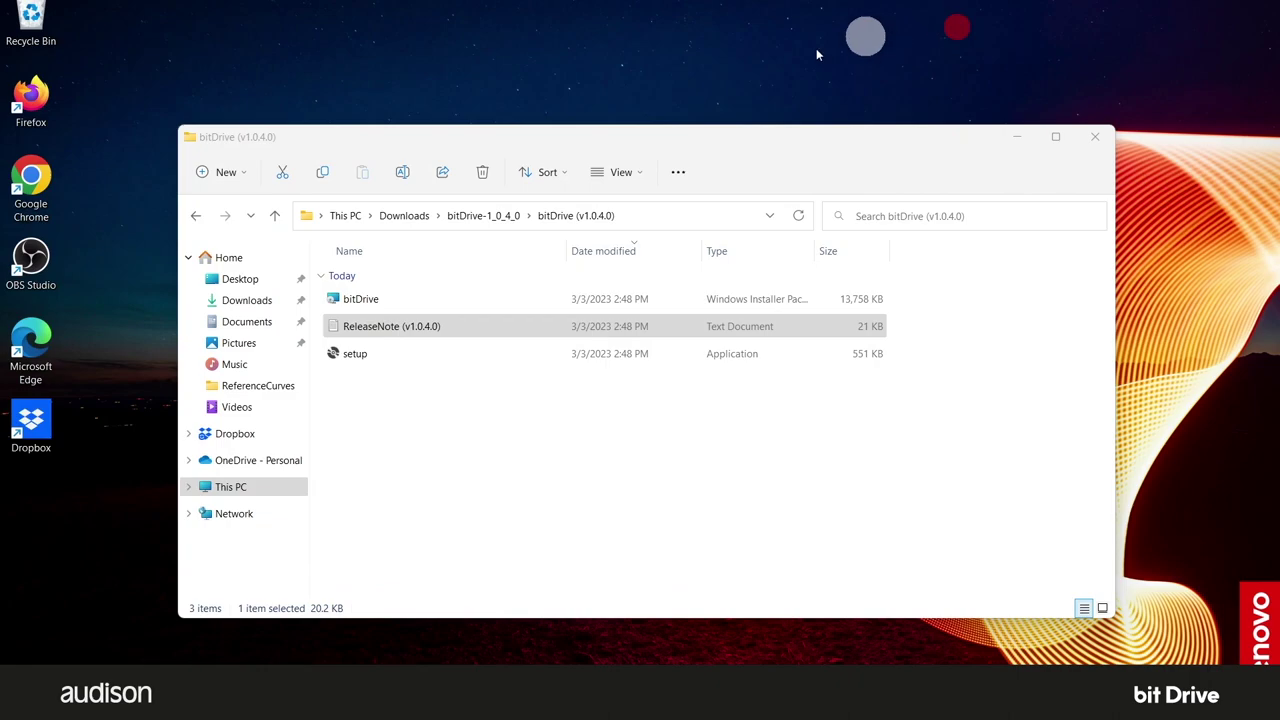
Launch the bitDrive .msi installer, letting it through SmartScreen with Run anyway.
{"action": "left_click", "coordinate": [361, 300]}
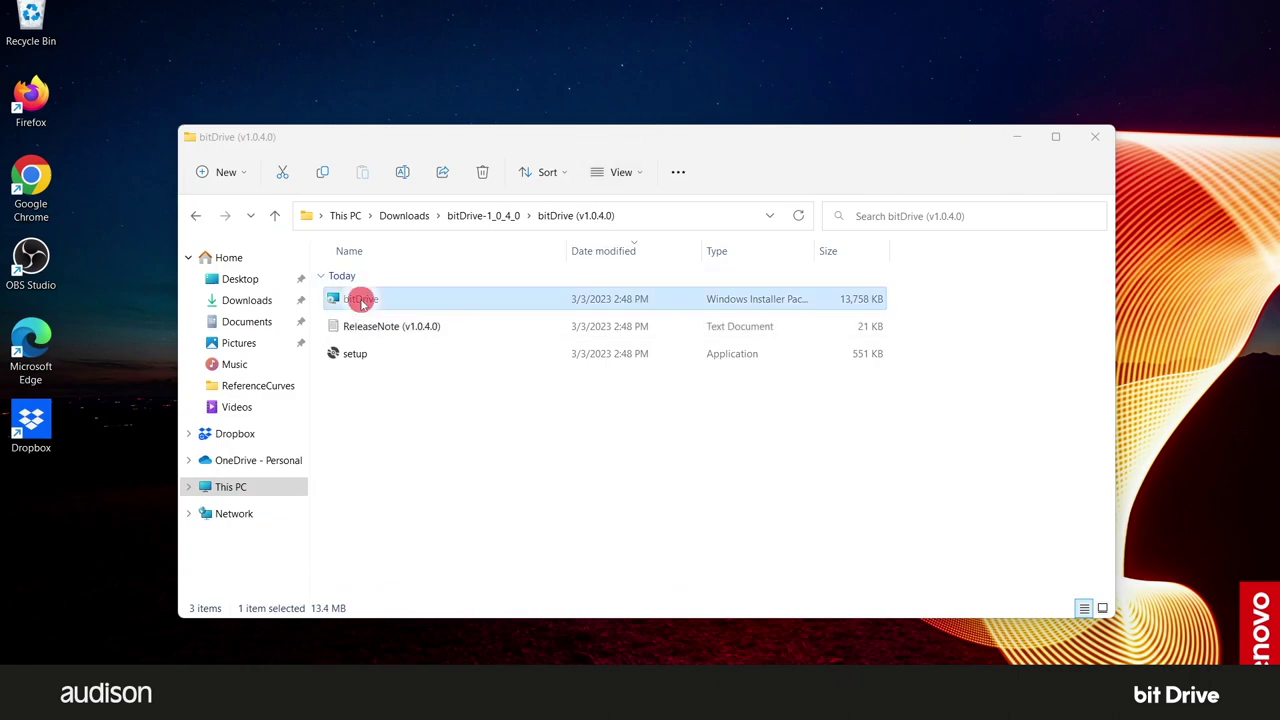
{"action": "double_click", "coordinate": [361, 300]}
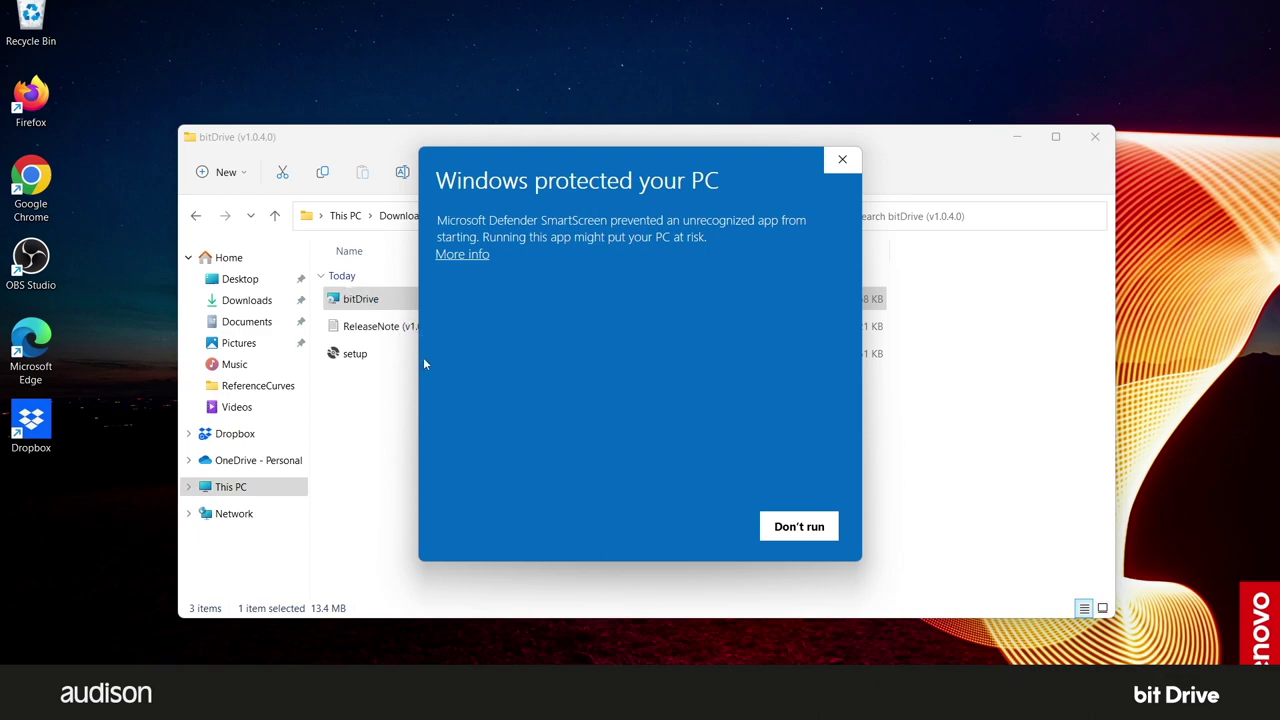
{"action": "left_click", "coordinate": [470, 256]}
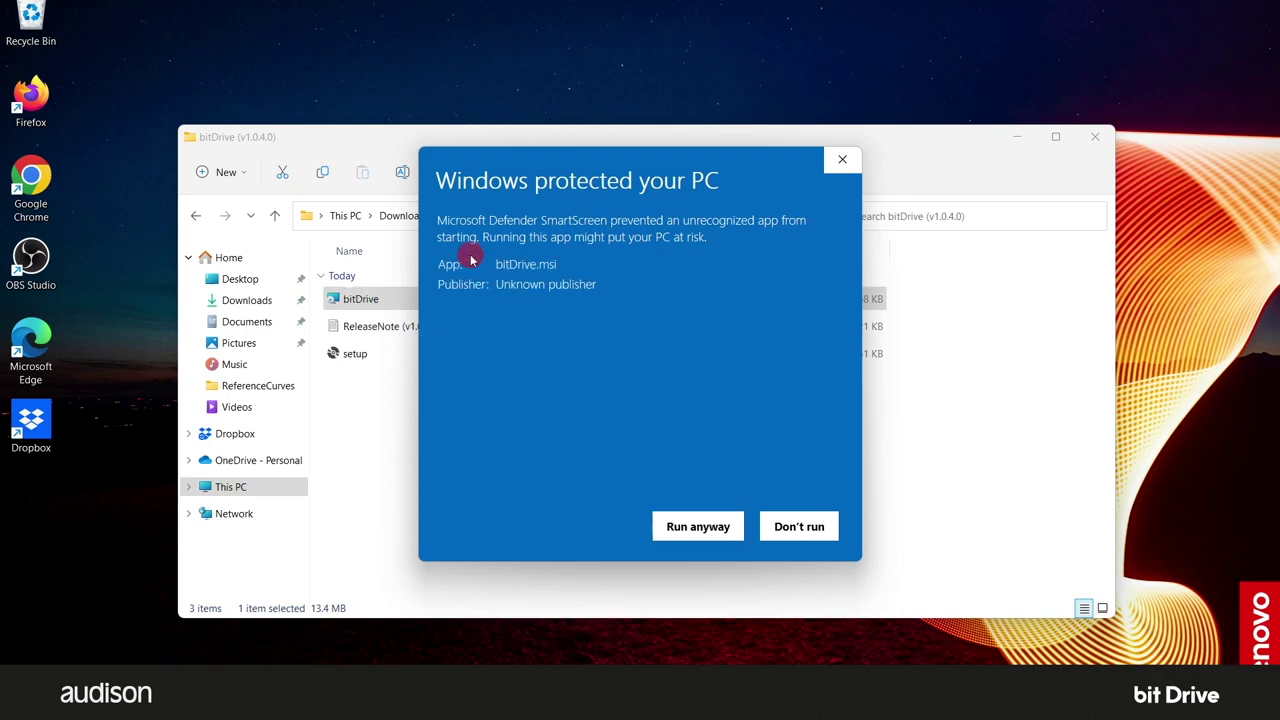
{"action": "left_click", "coordinate": [698, 526]}
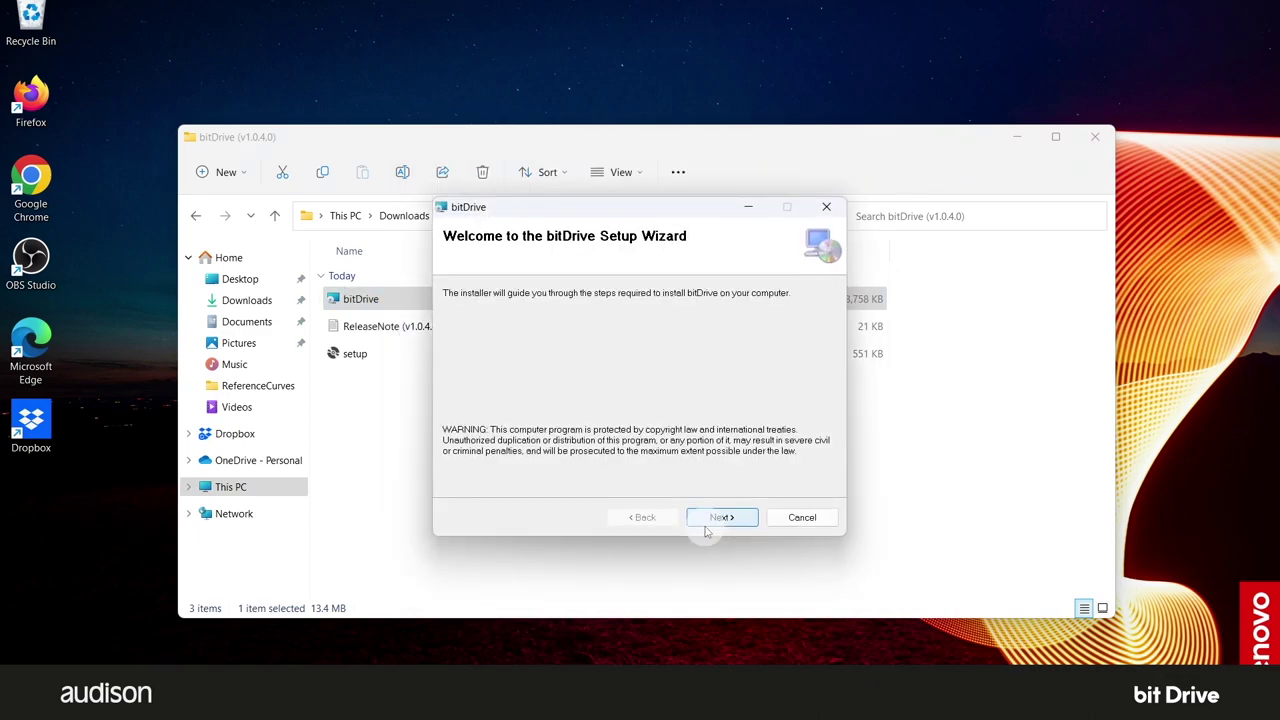
Accept the licence, install to C:\Program Files (x86)\Audison\bitDrive\, and close the installer.
{"action": "left_click", "coordinate": [720, 517]}
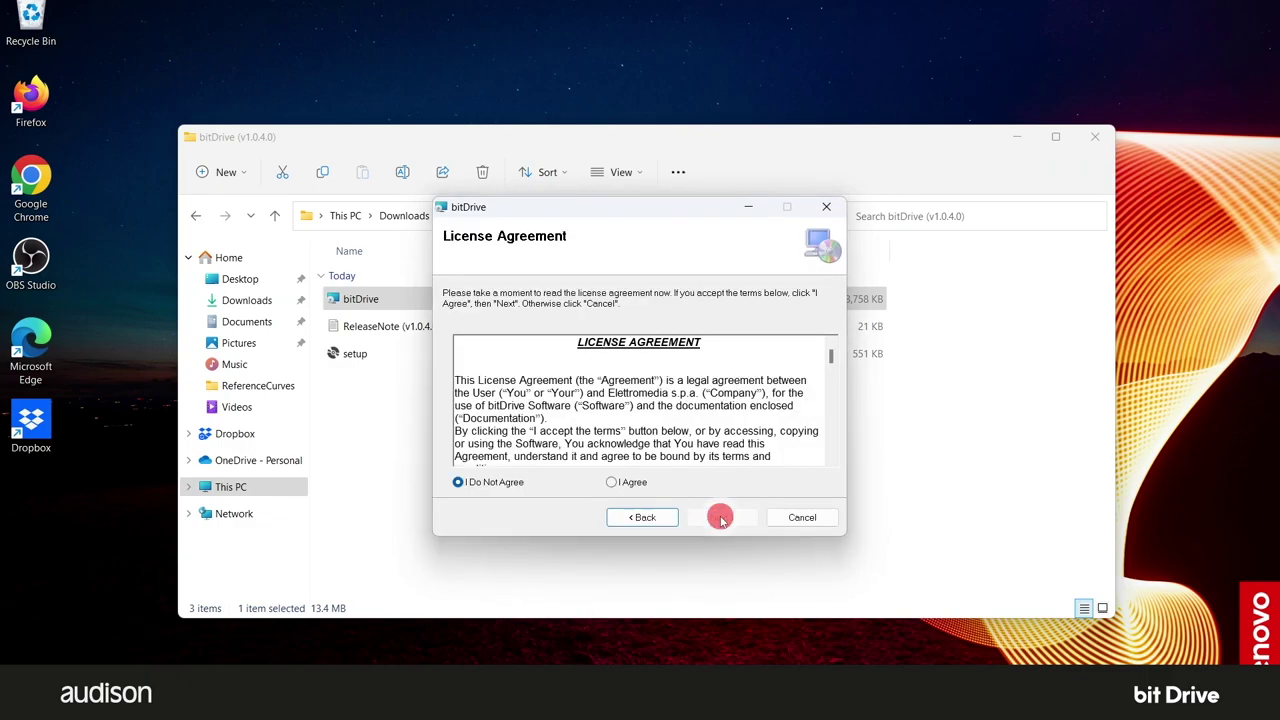
{"action": "left_click", "coordinate": [611, 482]}
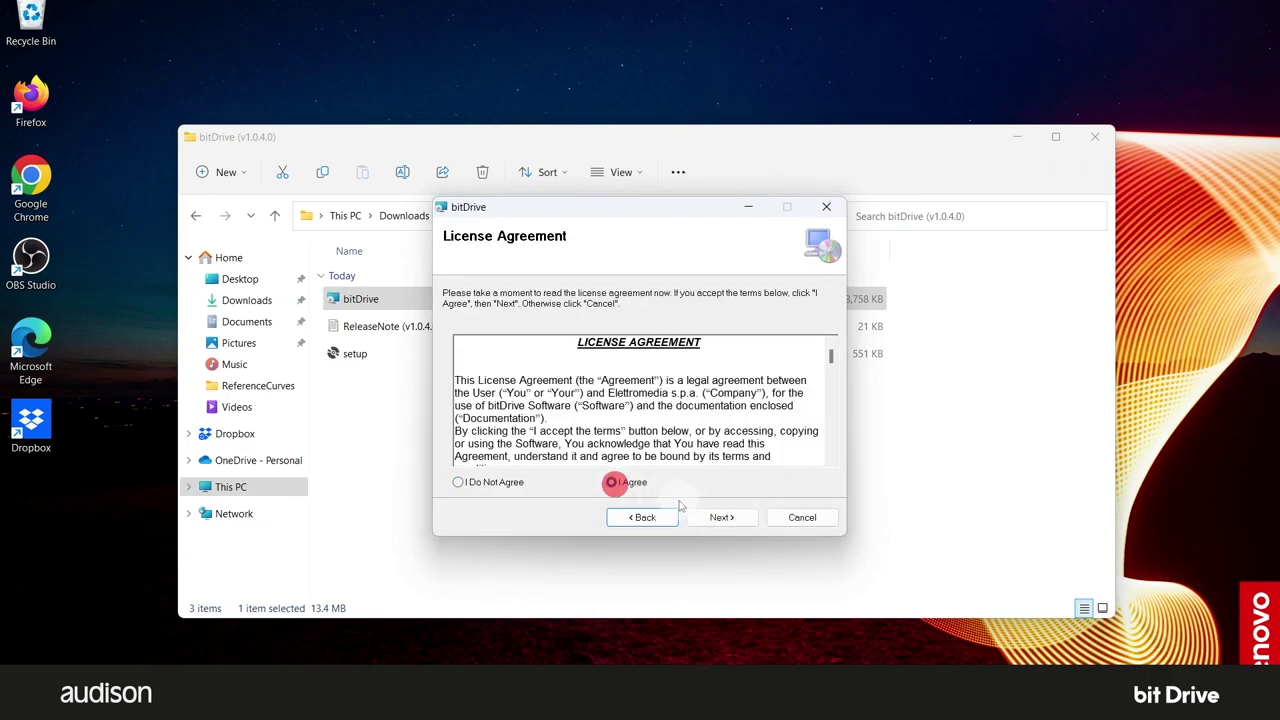
{"action": "left_click", "coordinate": [728, 517]}
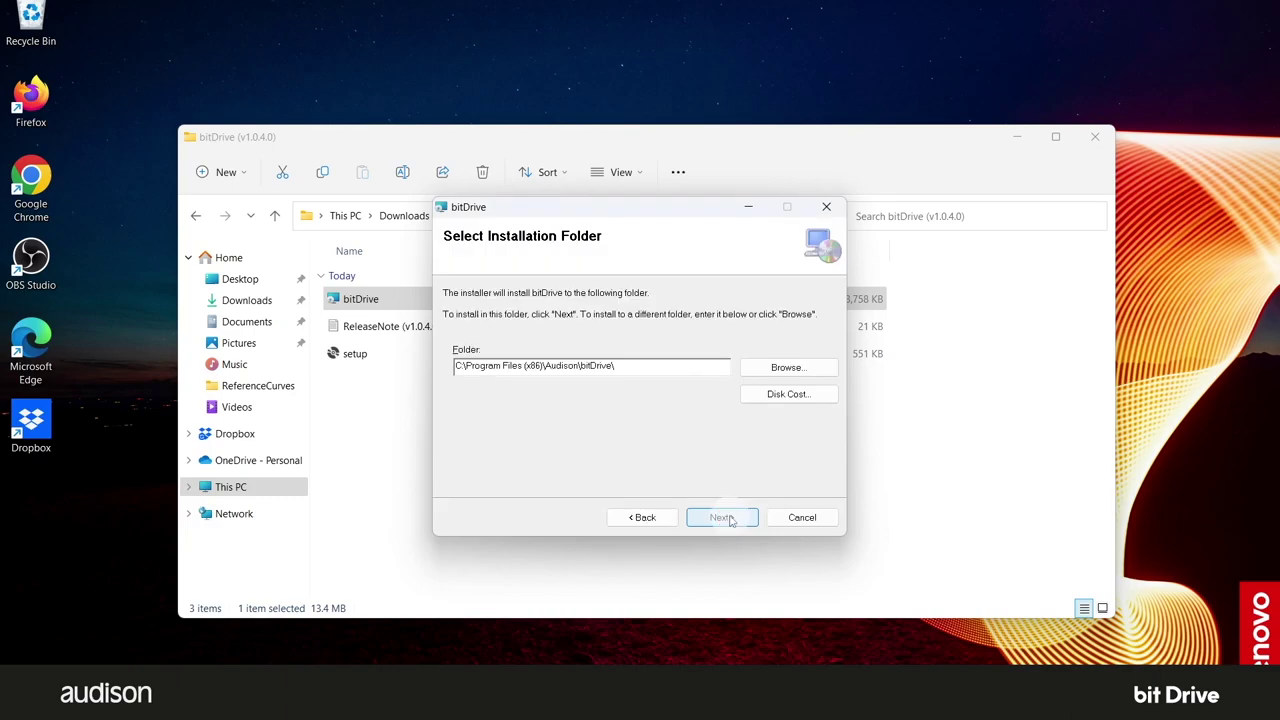
{"action": "left_click", "coordinate": [730, 518]}
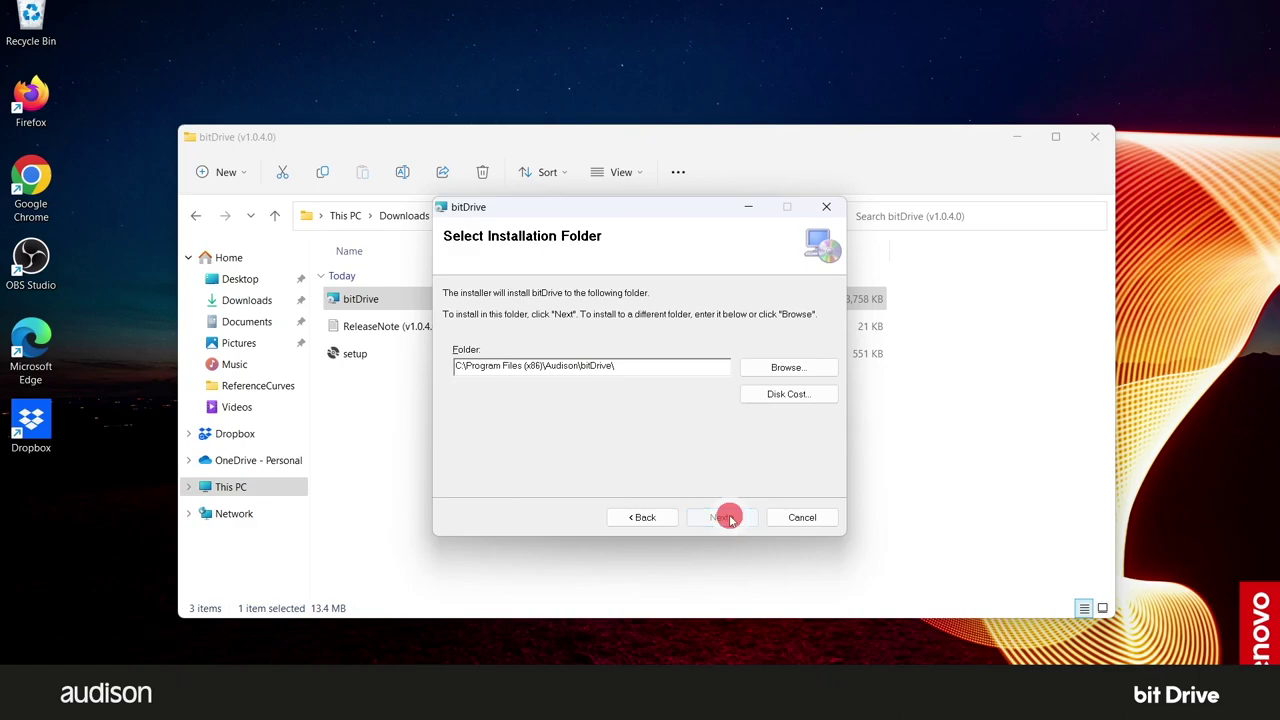
{"action": "left_click", "coordinate": [725, 517]}
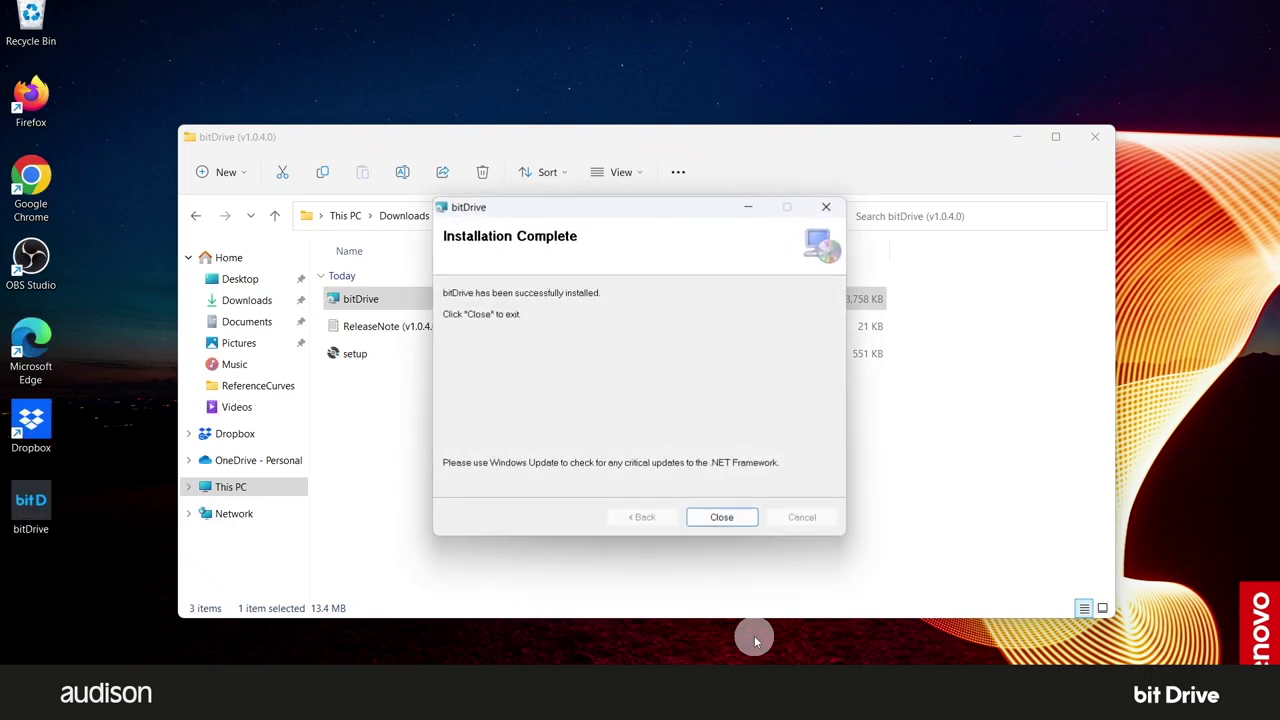
{"action": "left_click", "coordinate": [727, 517]}
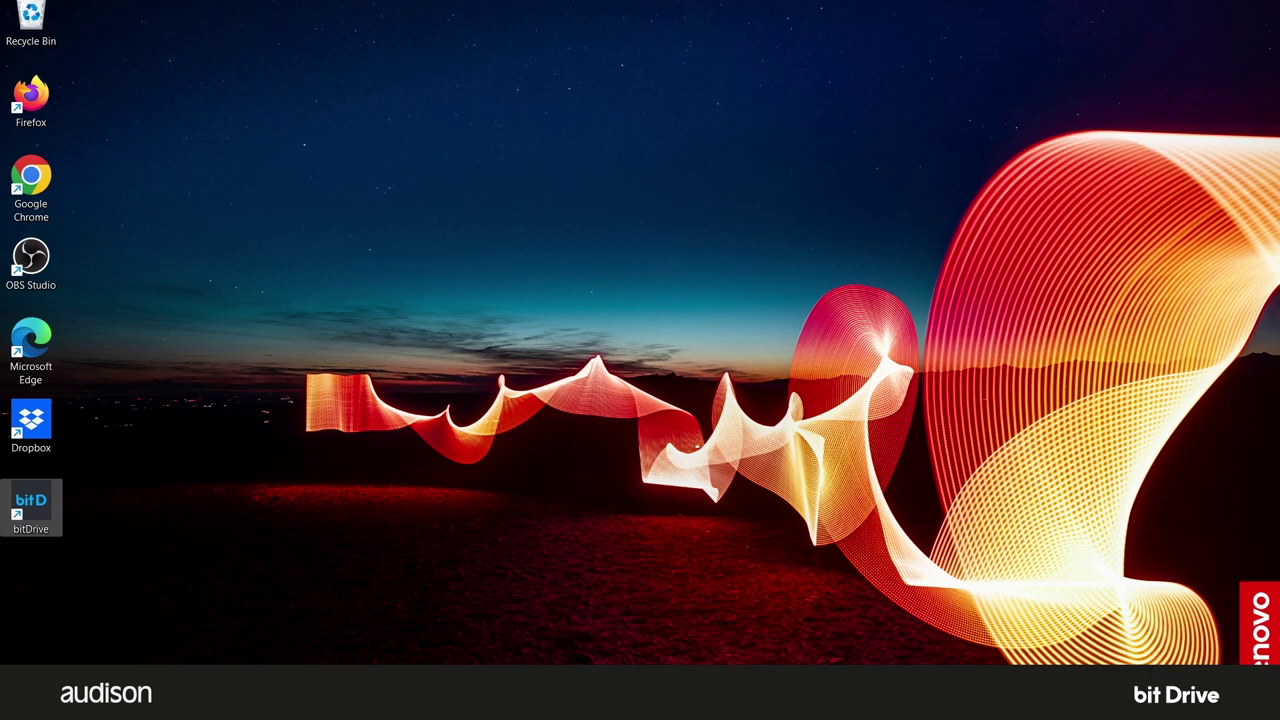
Connect to the AF M5.11 bit, save its configuration as '2021 Silverado w Bose' on D:, then exit bitDrive.
{"action": "double_click", "coordinate": [40, 502]}
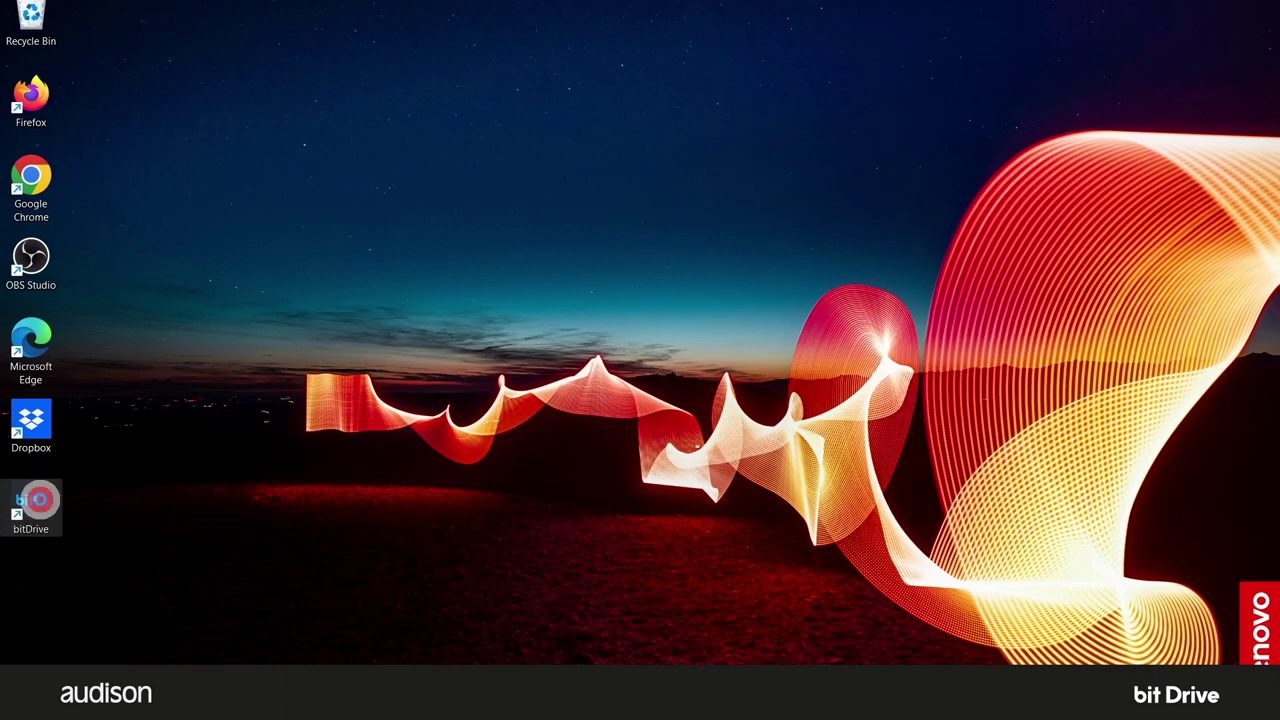
{"action": "double_click", "coordinate": [345, 496]}
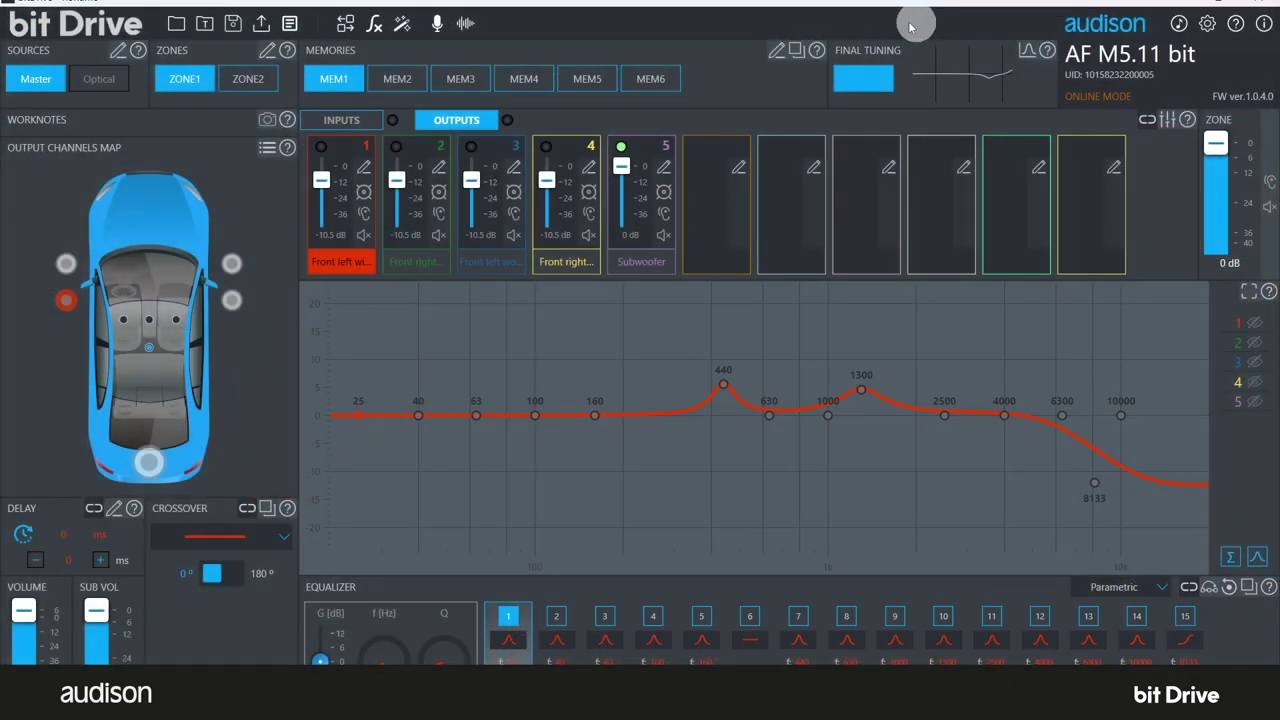
{"action": "left_click", "coordinate": [231, 22]}
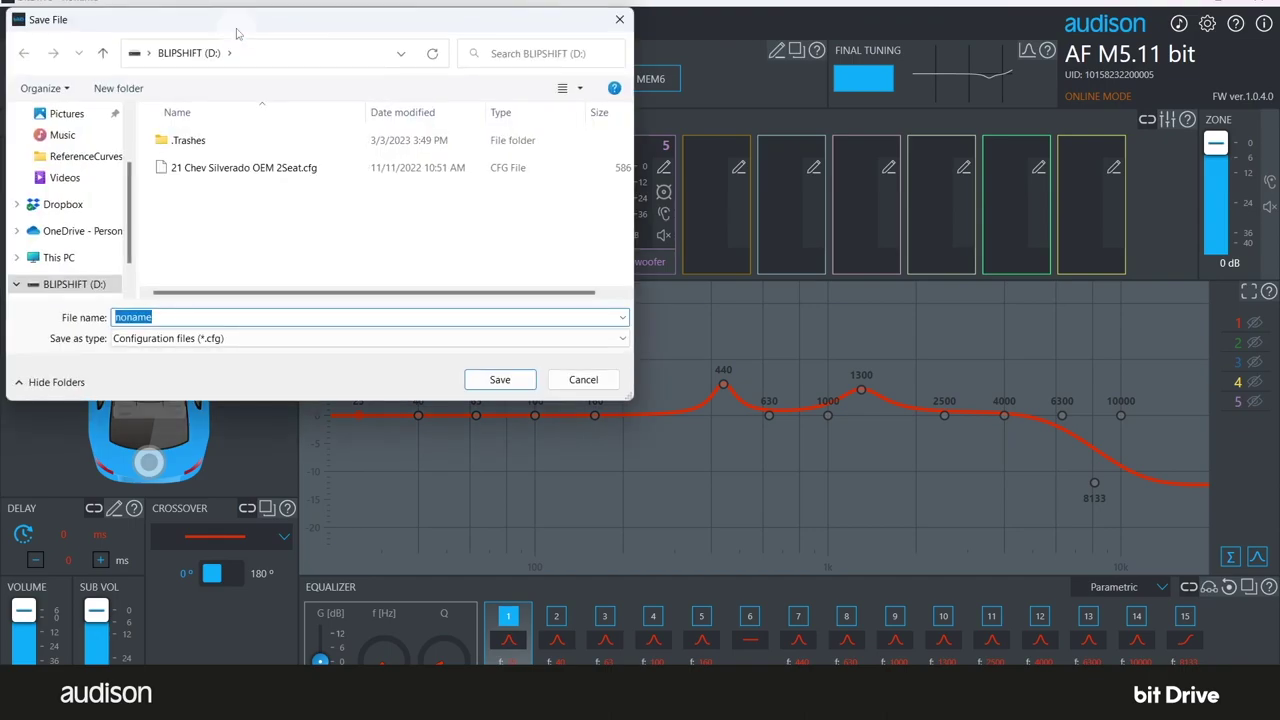
{"action": "key", "text": "BackSpace"}
{"action": "type", "text": "2021 Silverado w Bose"}
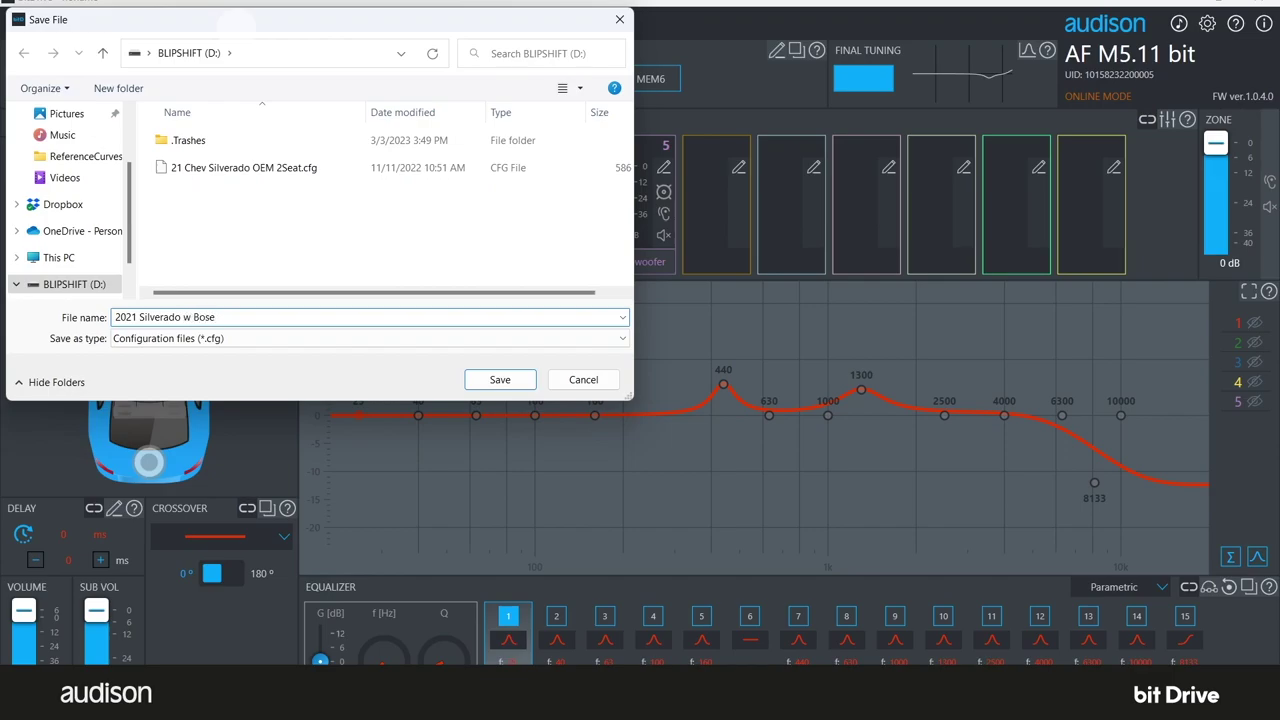
{"action": "left_click", "coordinate": [505, 384]}
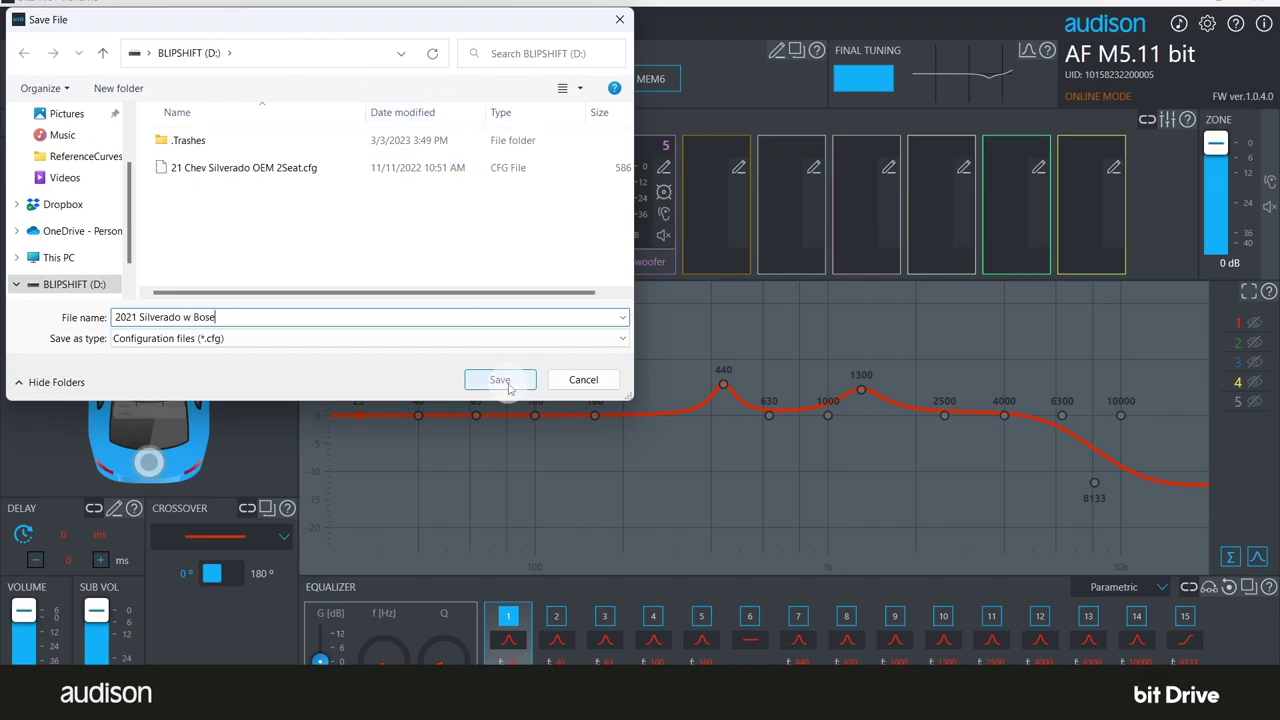
{"action": "left_click", "coordinate": [506, 381]}
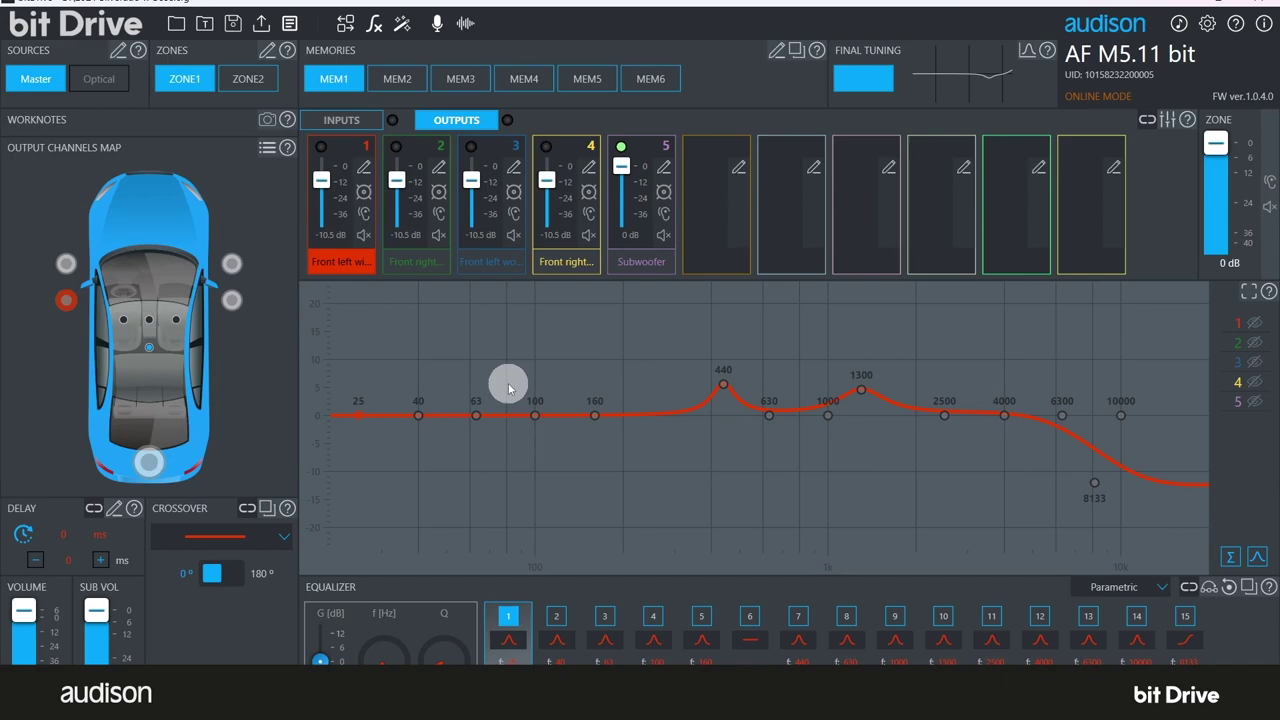
{"action": "left_click", "coordinate": [1262, 4]}
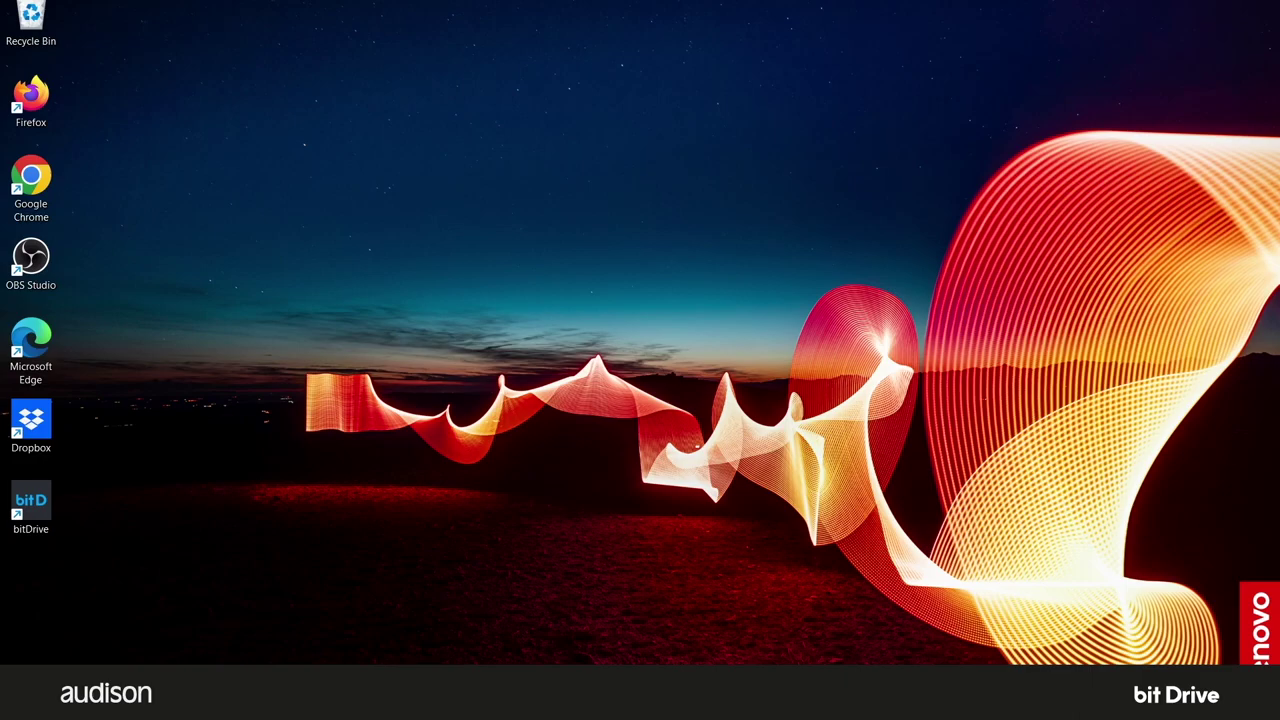
Extract the AFUpdate-1_0_4_0 zip from Downloads and open the AFUpdate (v1.0.4.0) folder.
{"action": "key", "text": "super+e"}
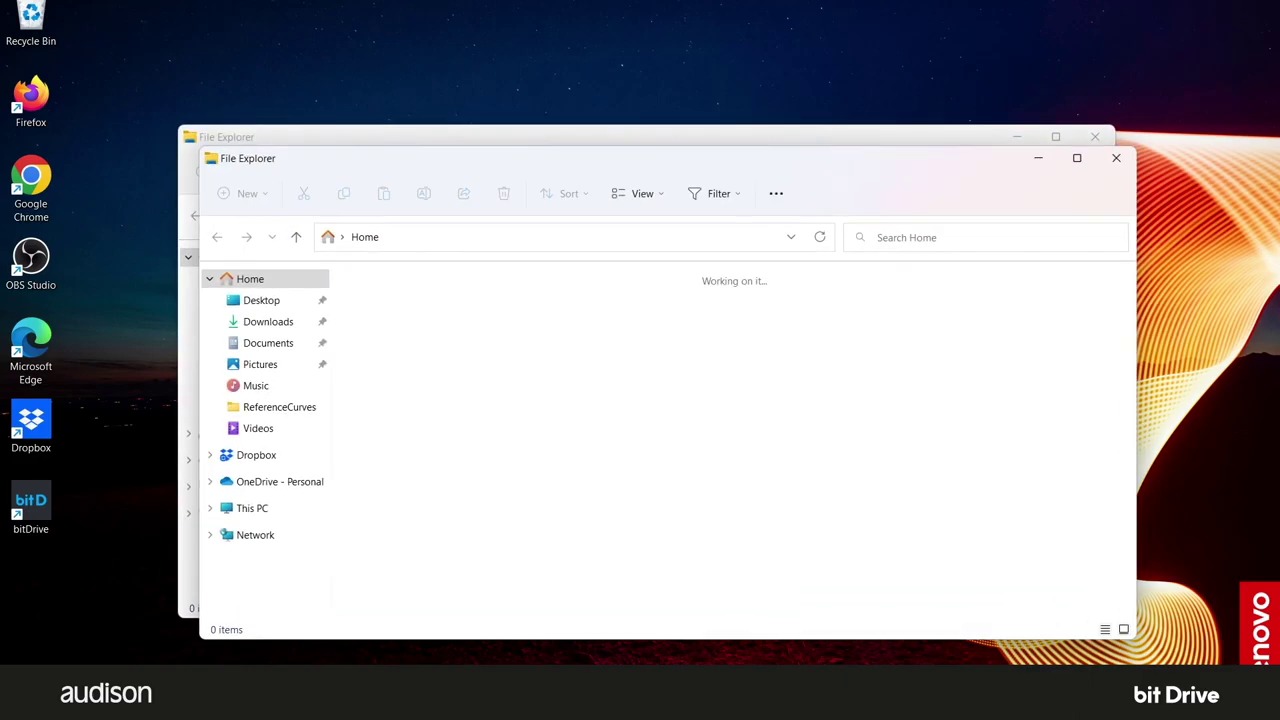
{"action": "left_click", "coordinate": [262, 324]}
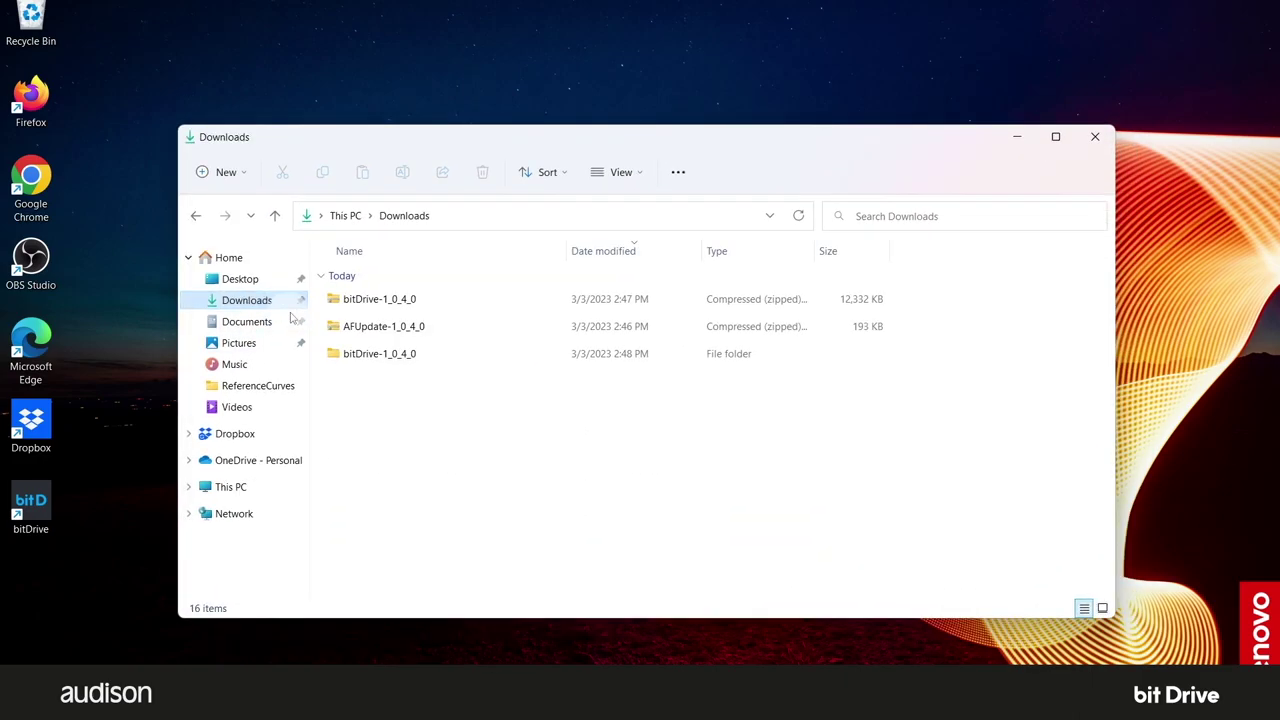
{"action": "left_click", "coordinate": [390, 336]}
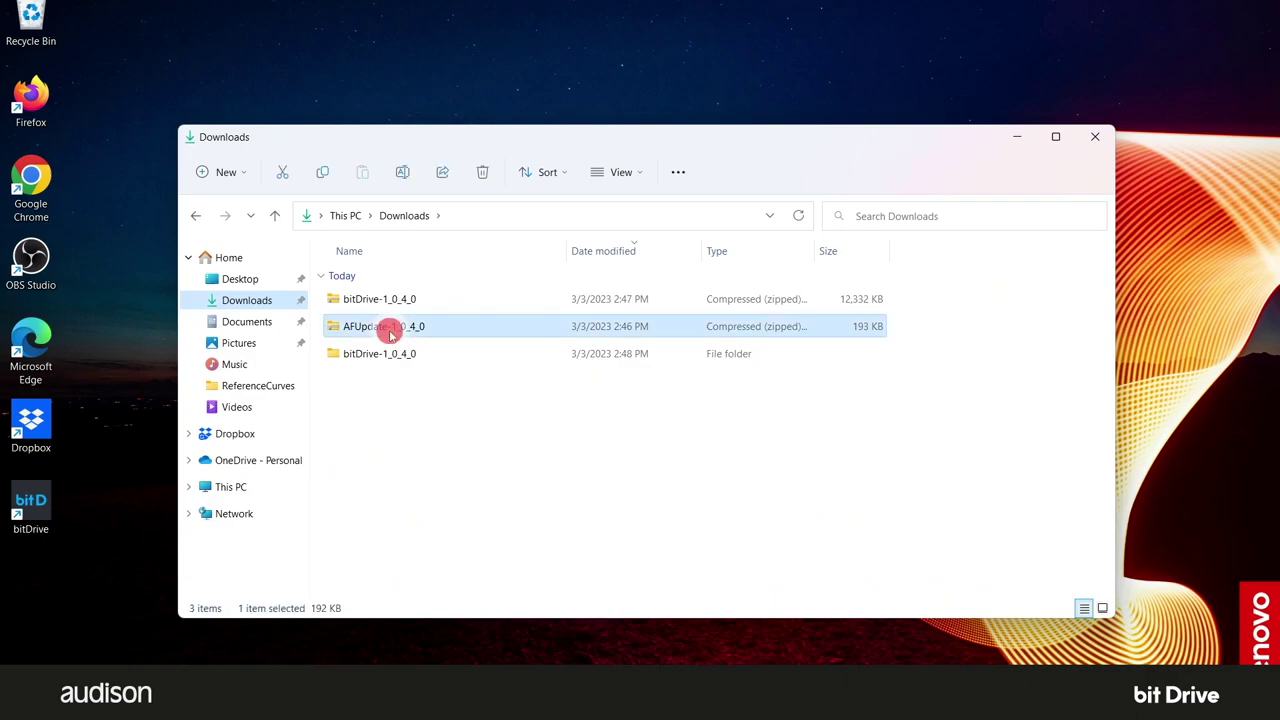
{"action": "double_click", "coordinate": [389, 331]}
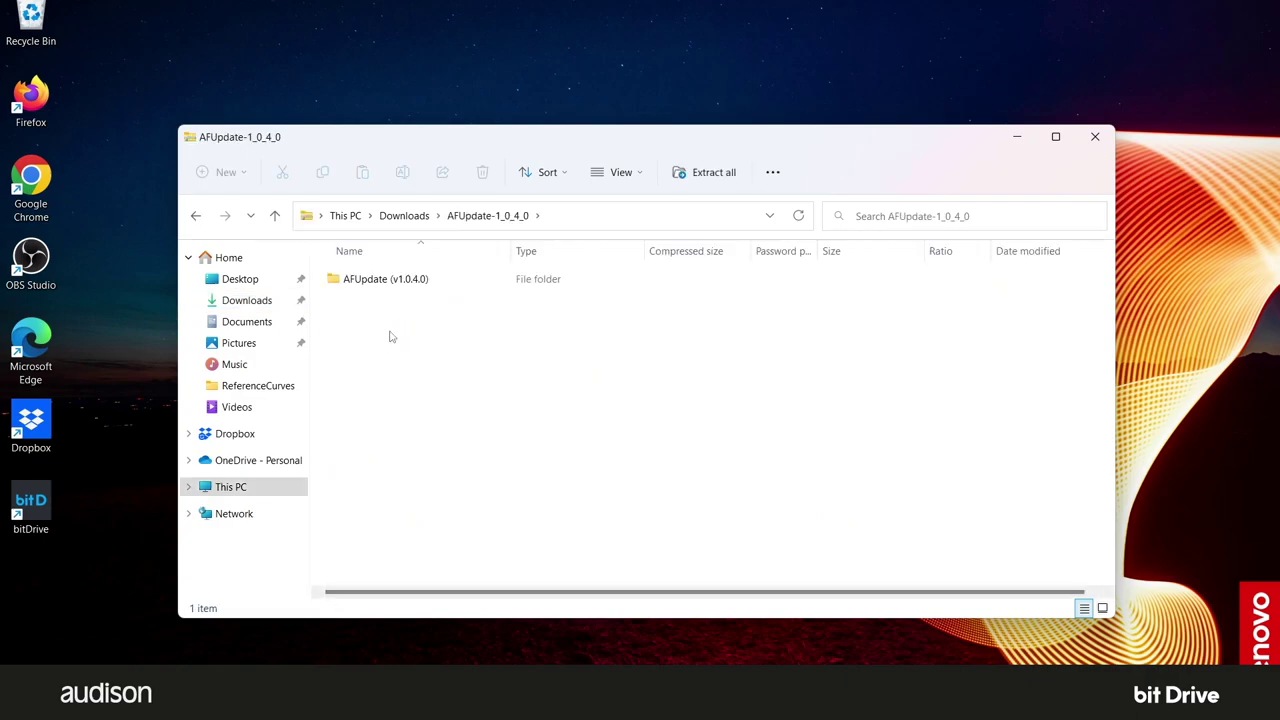
{"action": "double_click", "coordinate": [381, 282]}
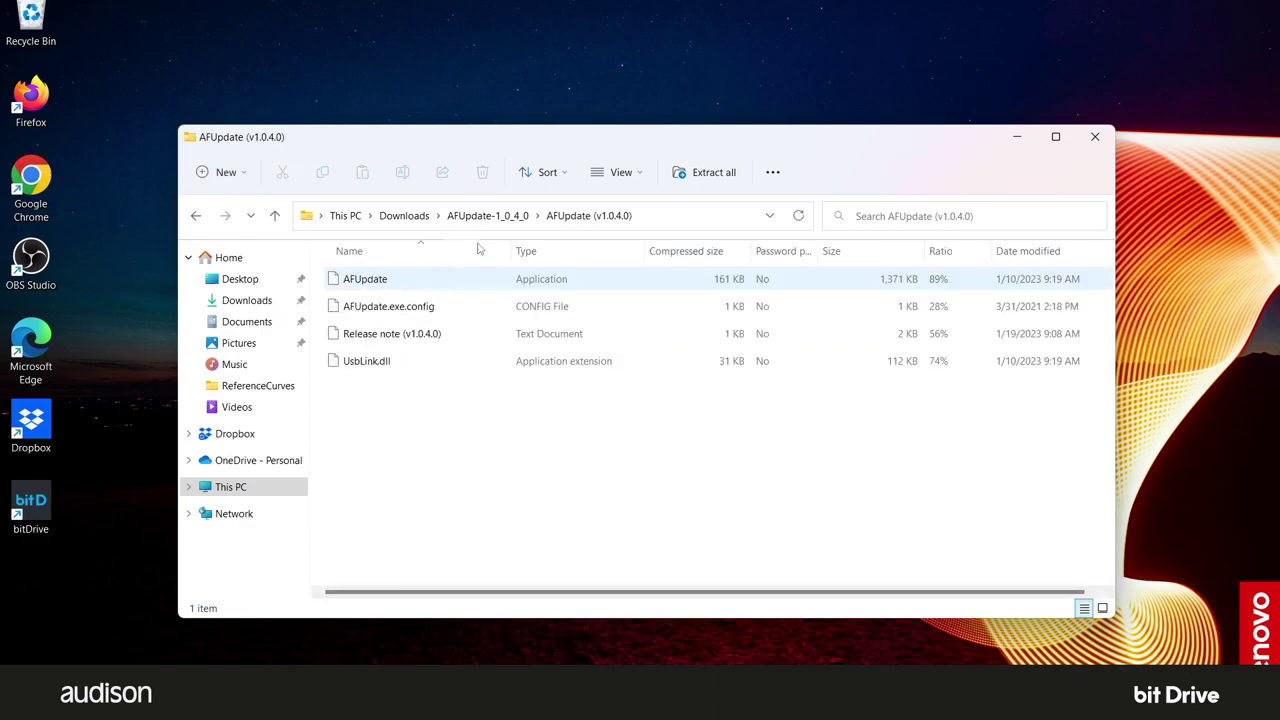
{"action": "left_click", "coordinate": [715, 173]}
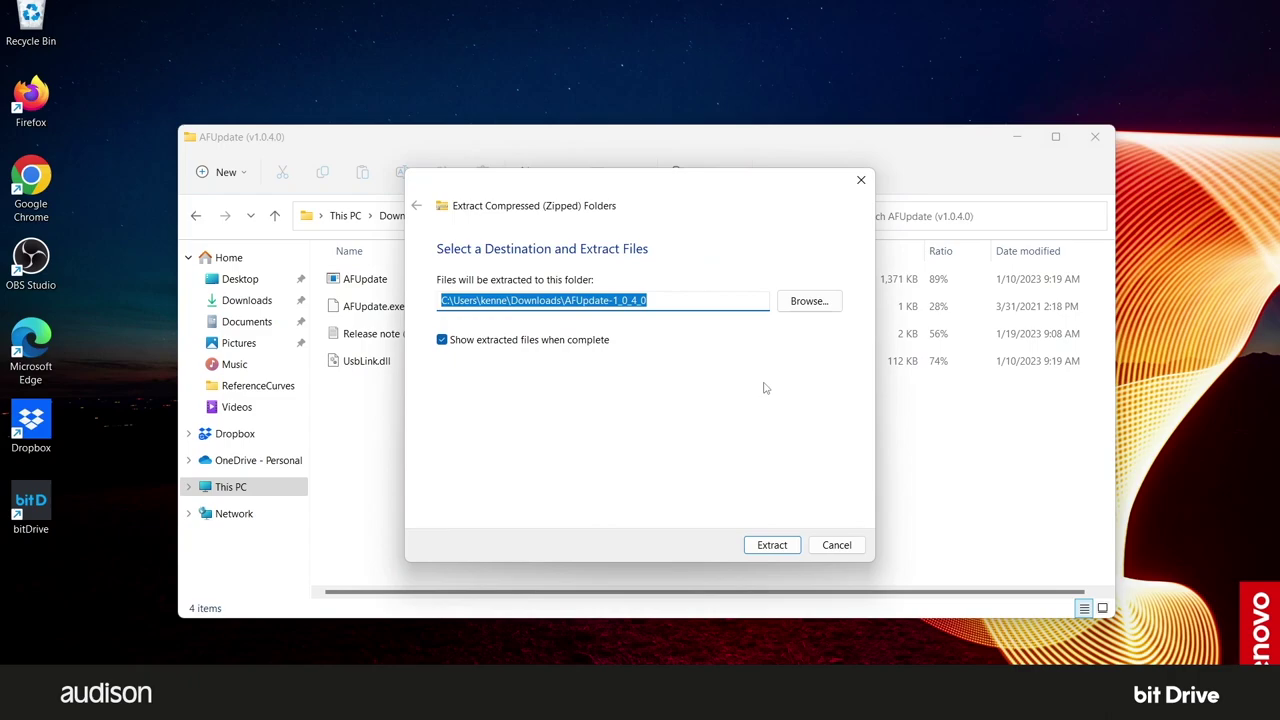
{"action": "left_click", "coordinate": [772, 545]}
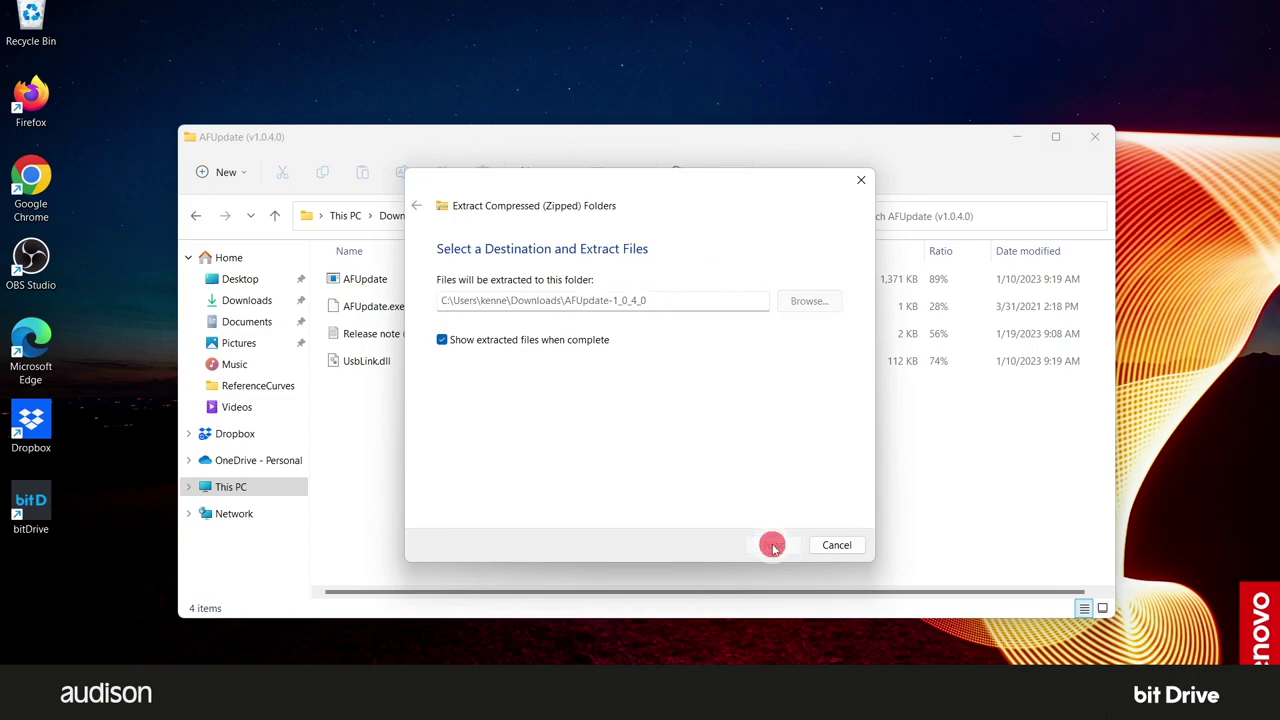
{"action": "double_click", "coordinate": [422, 321]}
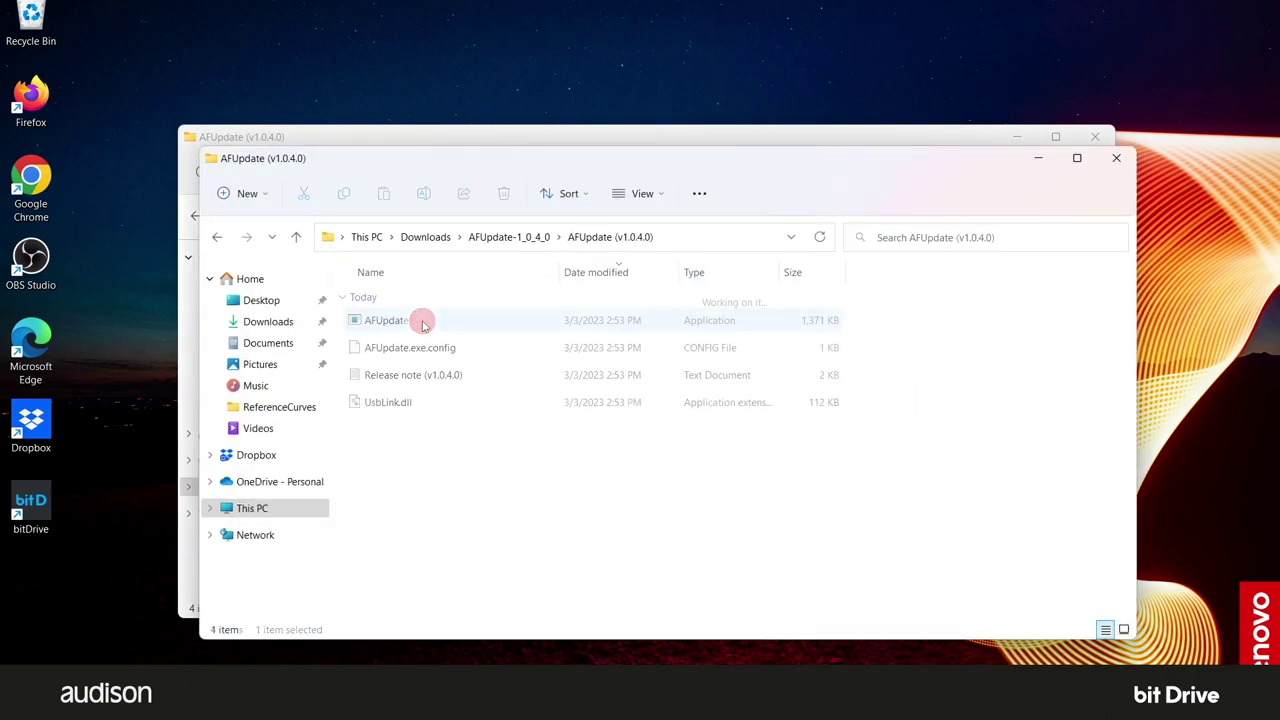
{"action": "left_click", "coordinate": [388, 376]}
{"action": "double_click", "coordinate": [388, 376]}
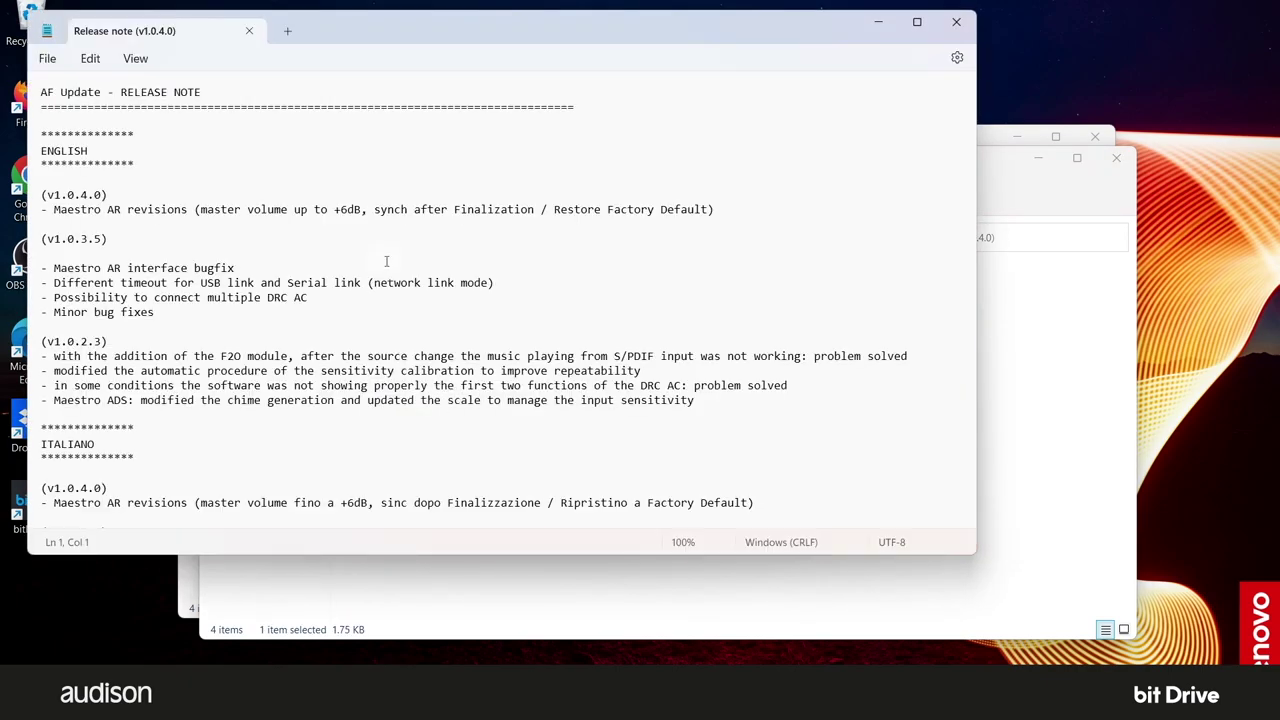
{"action": "scroll", "coordinate": [386, 258], "scroll_direction": "down", "scroll_amount": 3}
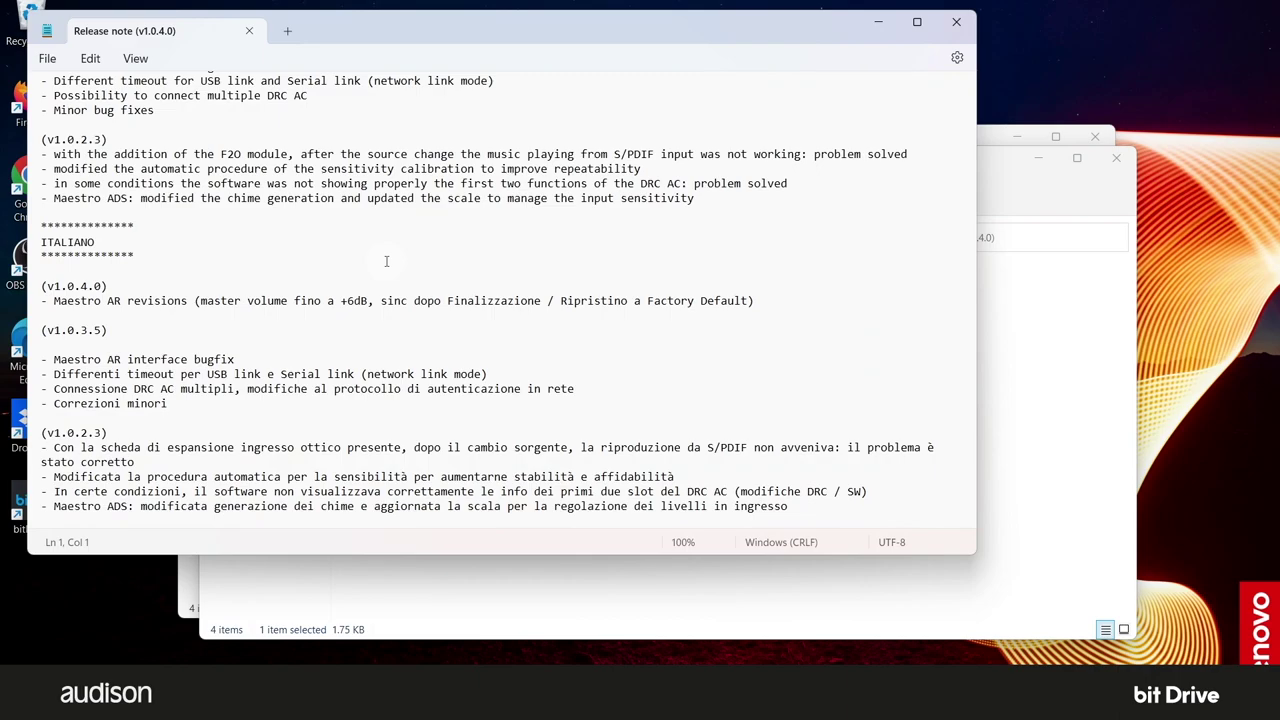
{"action": "scroll", "coordinate": [386, 261], "scroll_direction": "up", "scroll_amount": 5}
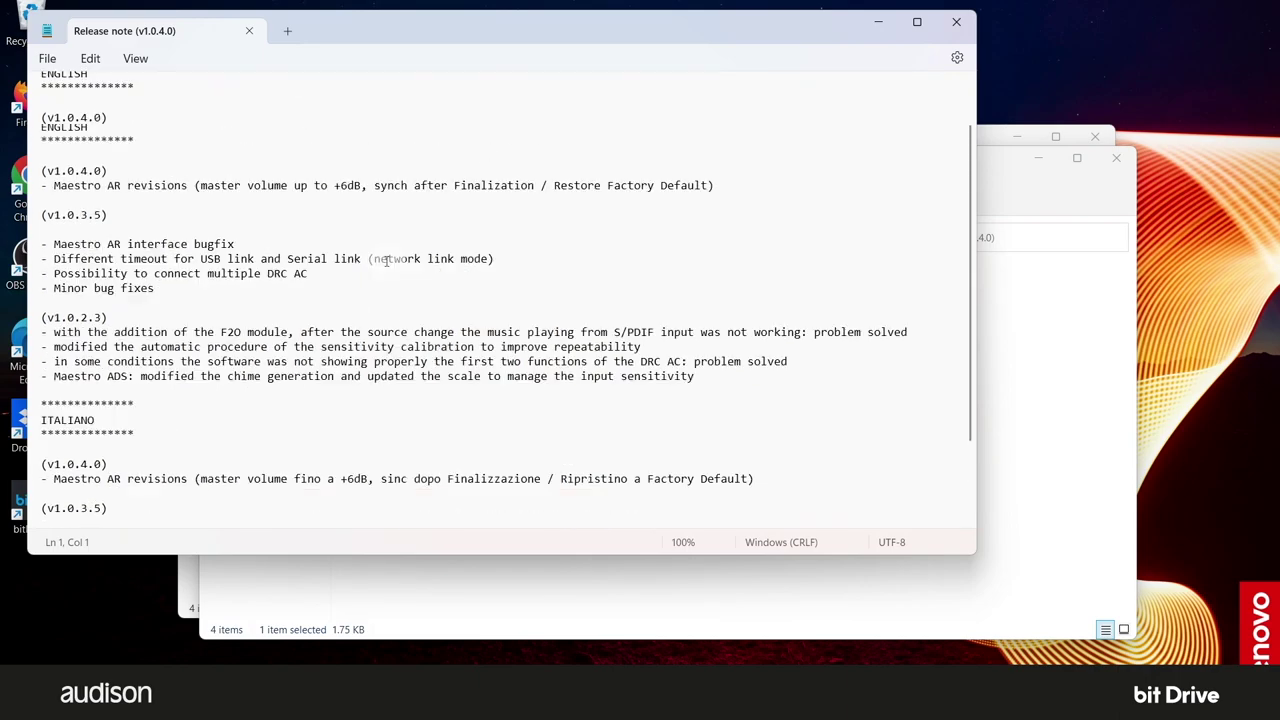
{"action": "left_click", "coordinate": [957, 24]}
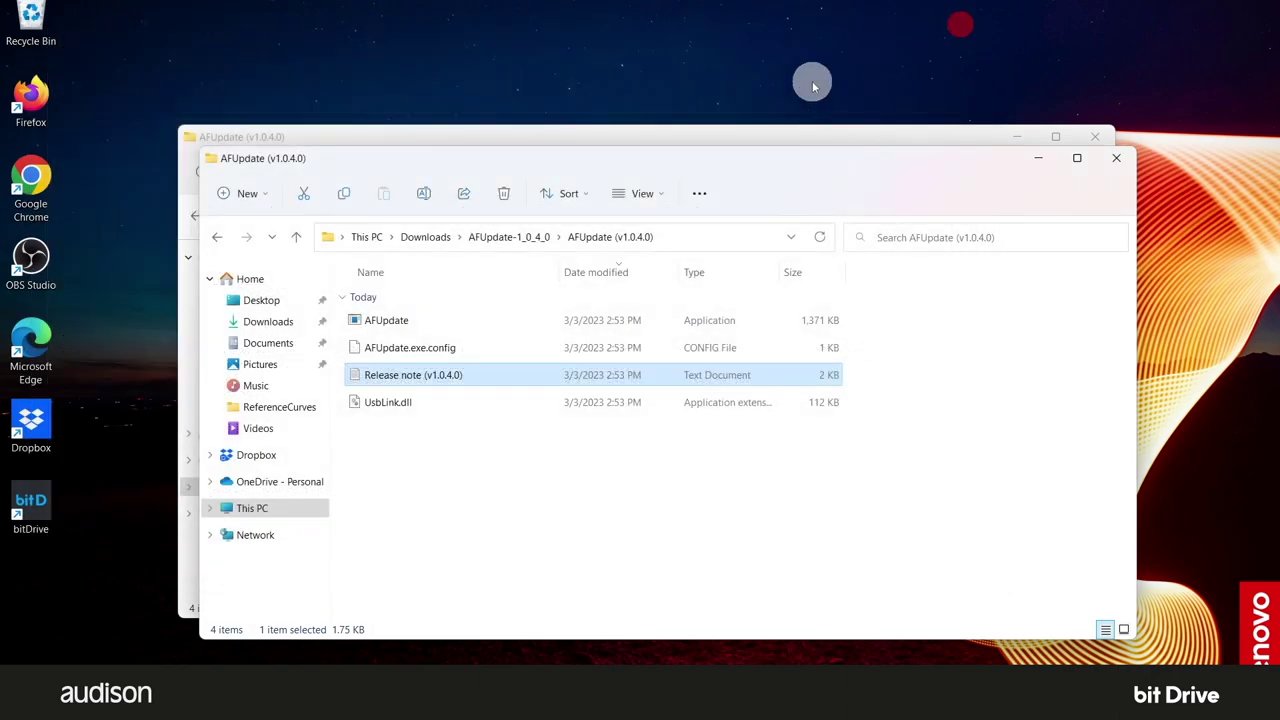
{"action": "double_click", "coordinate": [429, 329]}
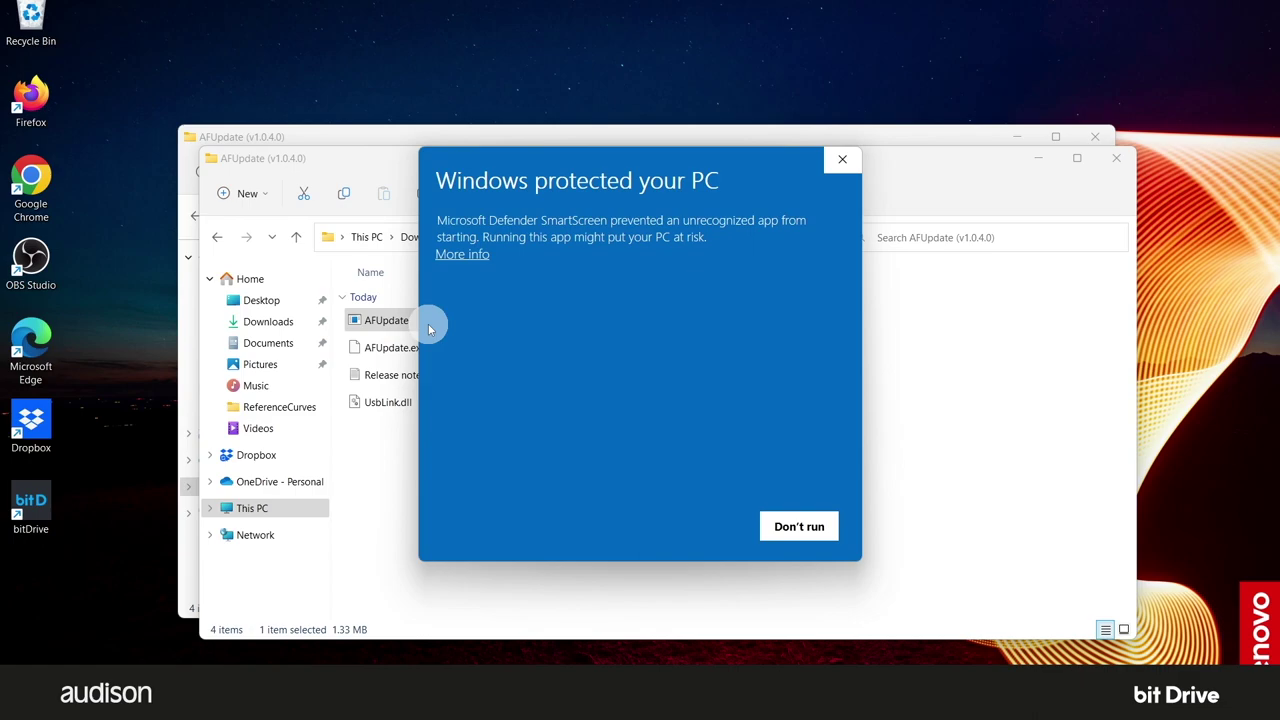
Run AF Update past SmartScreen, flash firmware 1.0.4.0, acknowledge the restart warning, and close it.
{"action": "left_click", "coordinate": [456, 253]}
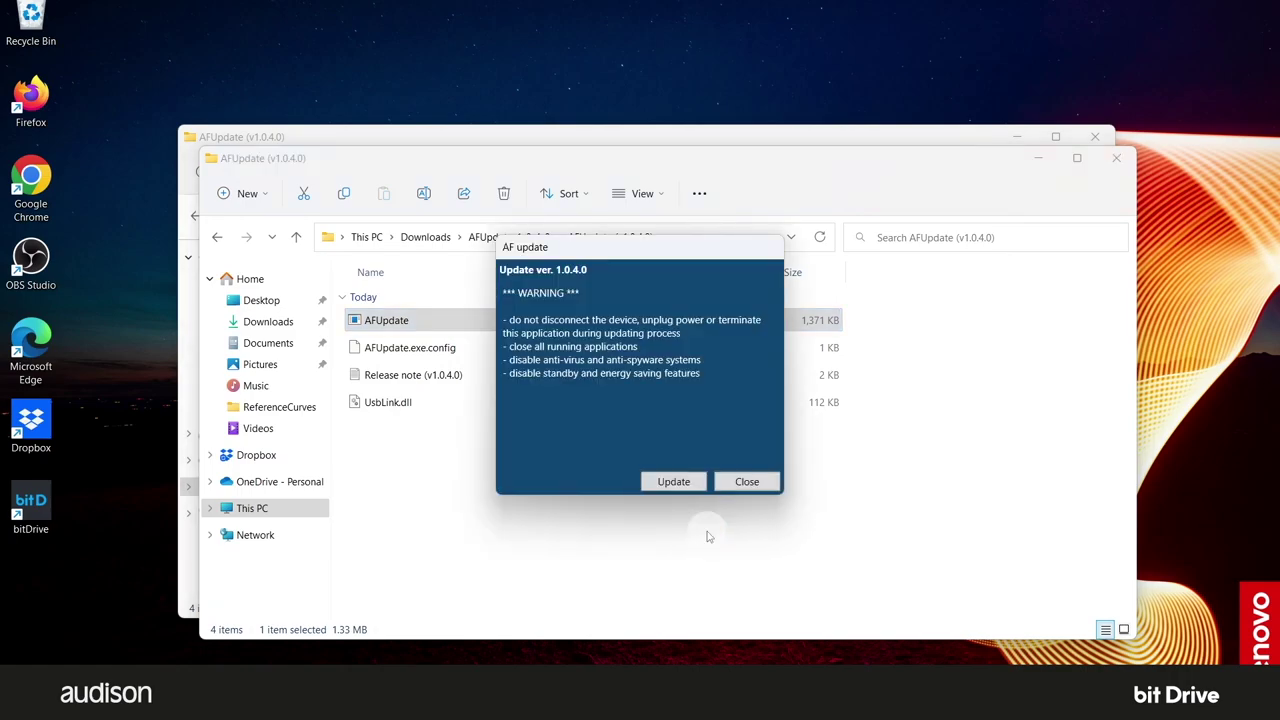
{"action": "left_click", "coordinate": [673, 481]}
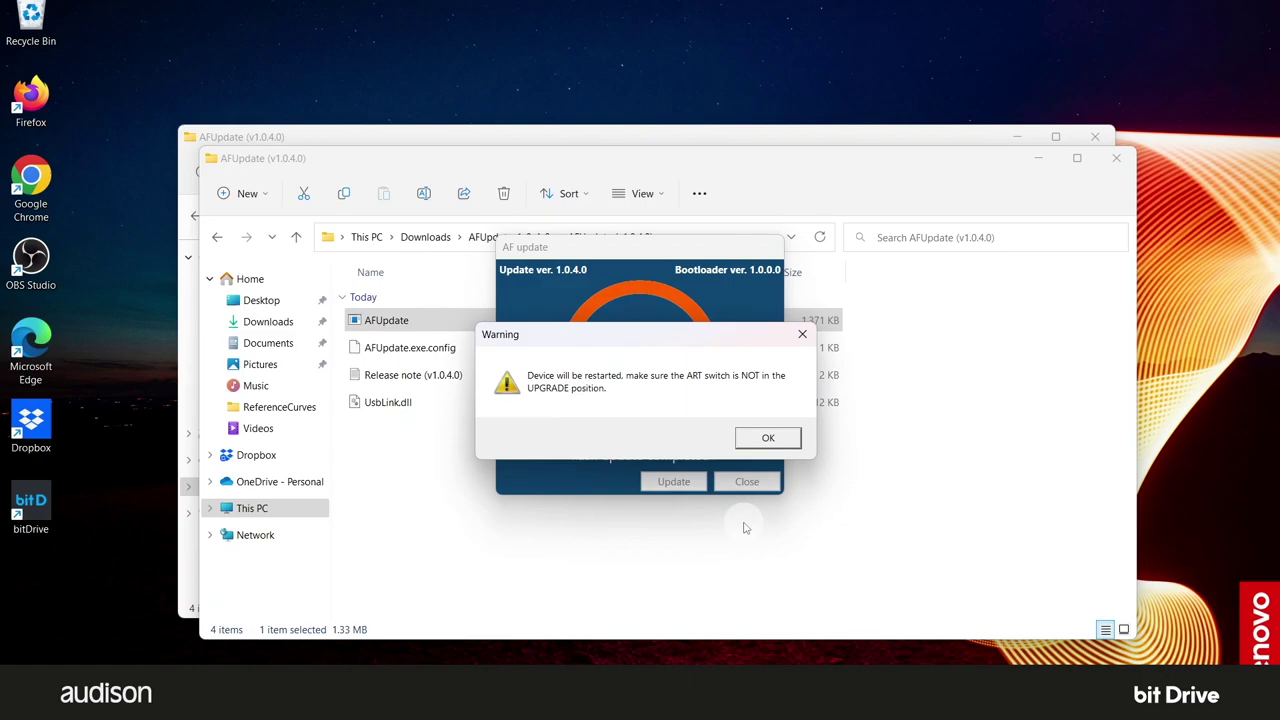
{"action": "left_click", "coordinate": [768, 437]}
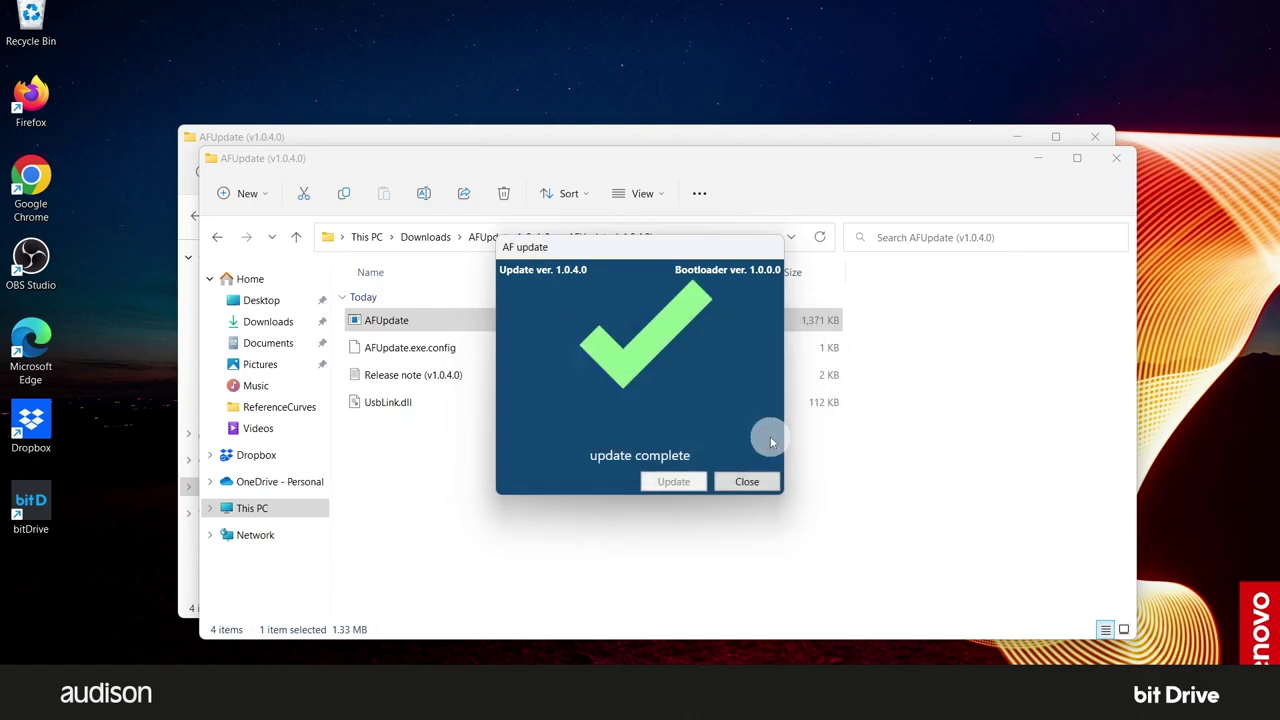
{"action": "left_click", "coordinate": [758, 484]}
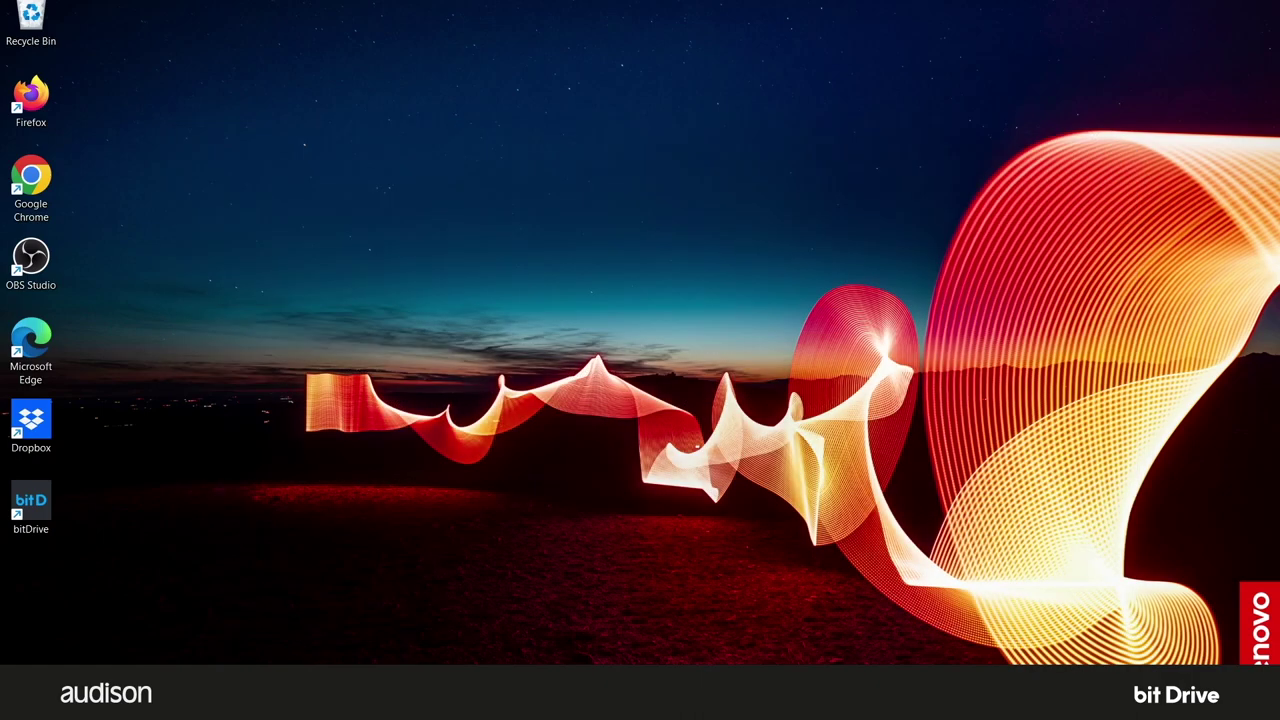
{"action": "left_click", "coordinate": [30, 503]}
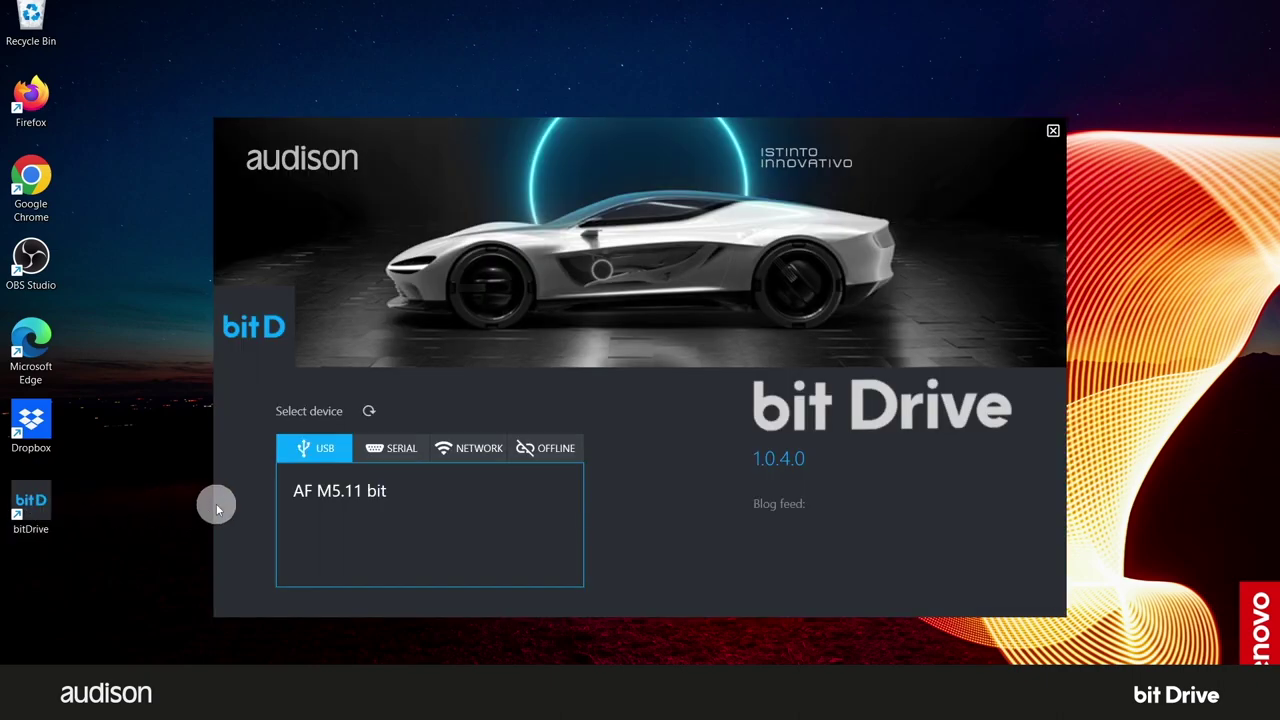
Connect to the AF M5.11 bit and open the 2021 Silverado w Bose.cfg configuration.
{"action": "left_click", "coordinate": [350, 492]}
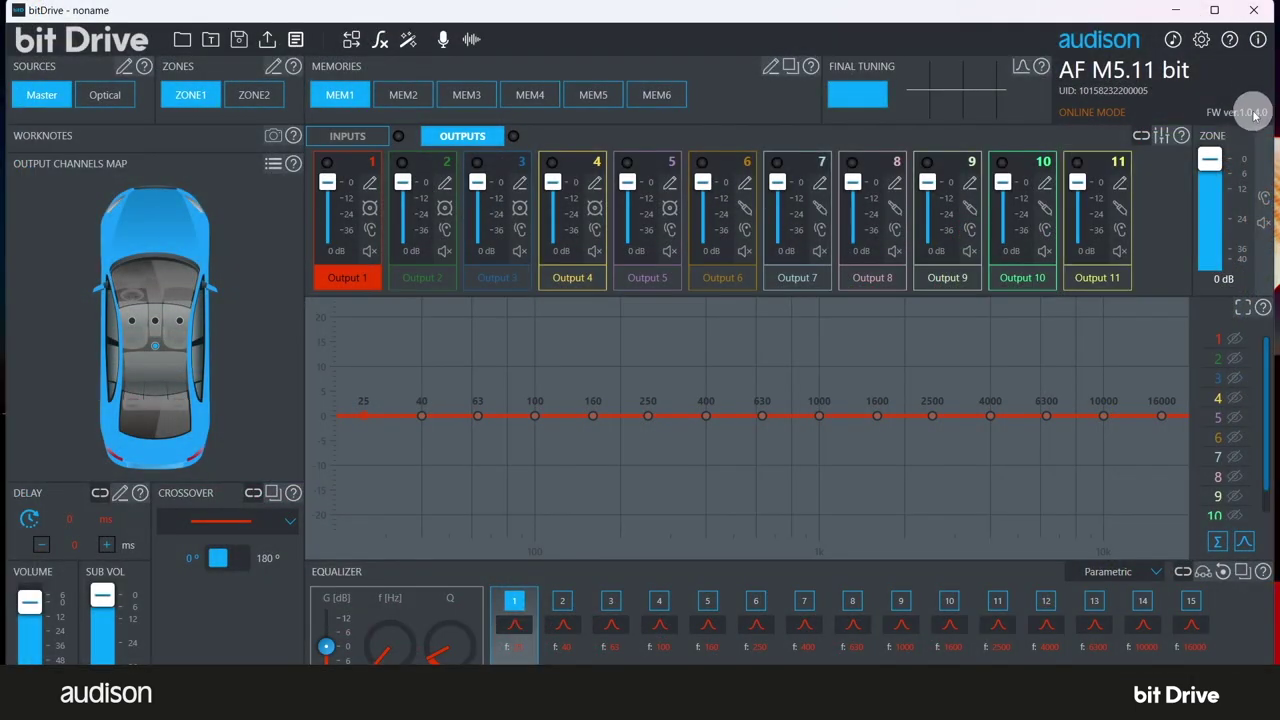
{"action": "left_click", "coordinate": [181, 44]}
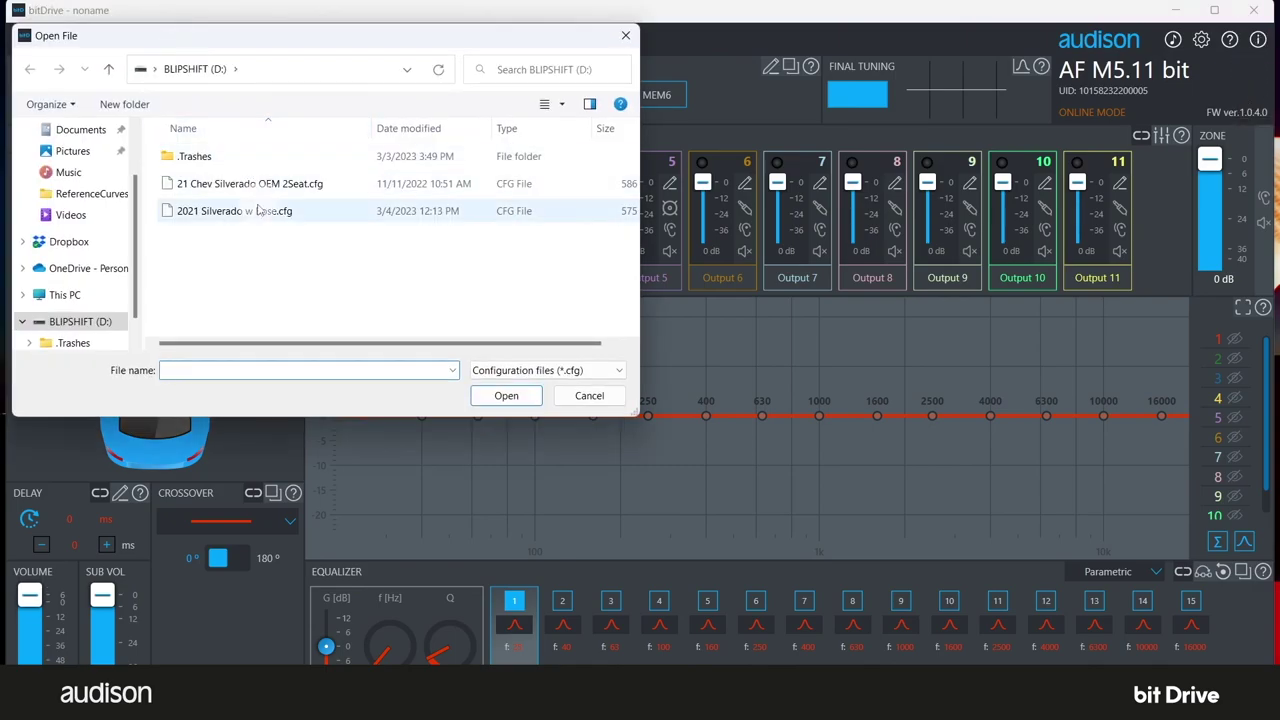
{"action": "left_click", "coordinate": [260, 210]}
{"action": "left_click", "coordinate": [506, 398]}
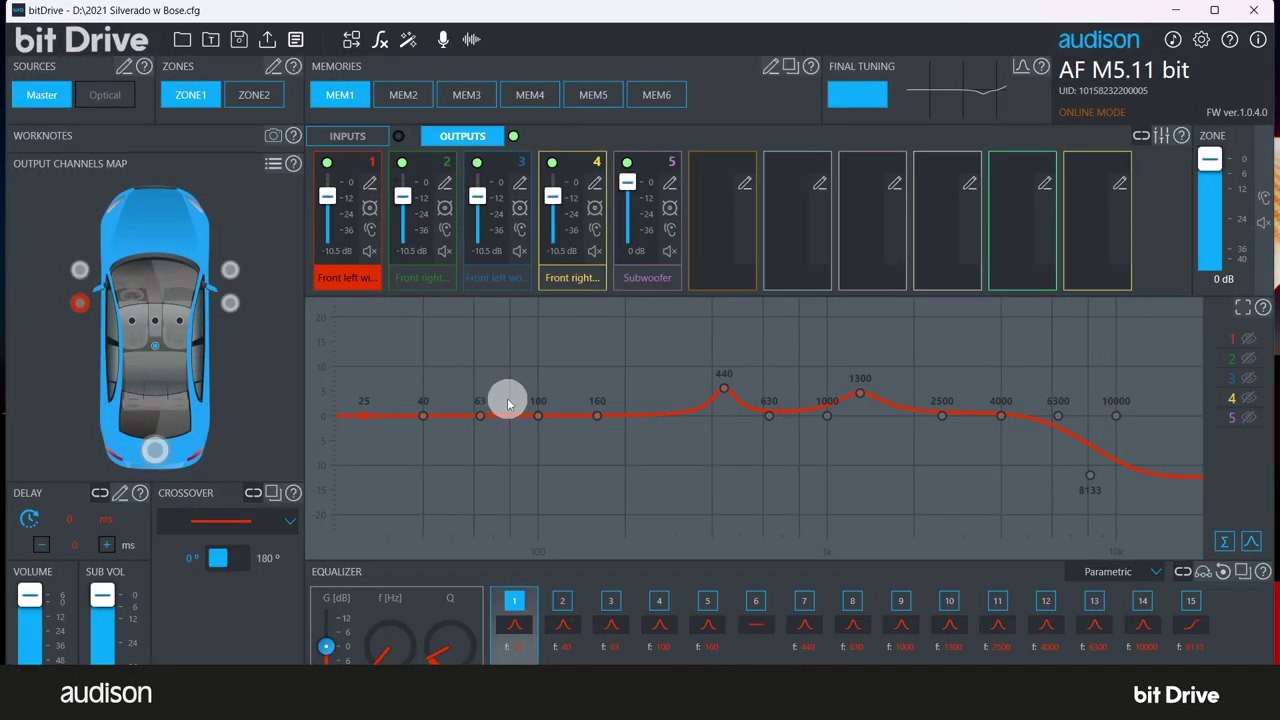
Answer Yes to 'Finalize the device?' for the AF M5.11 bit and dismiss the confirmation.
{"action": "left_click", "coordinate": [267, 42]}
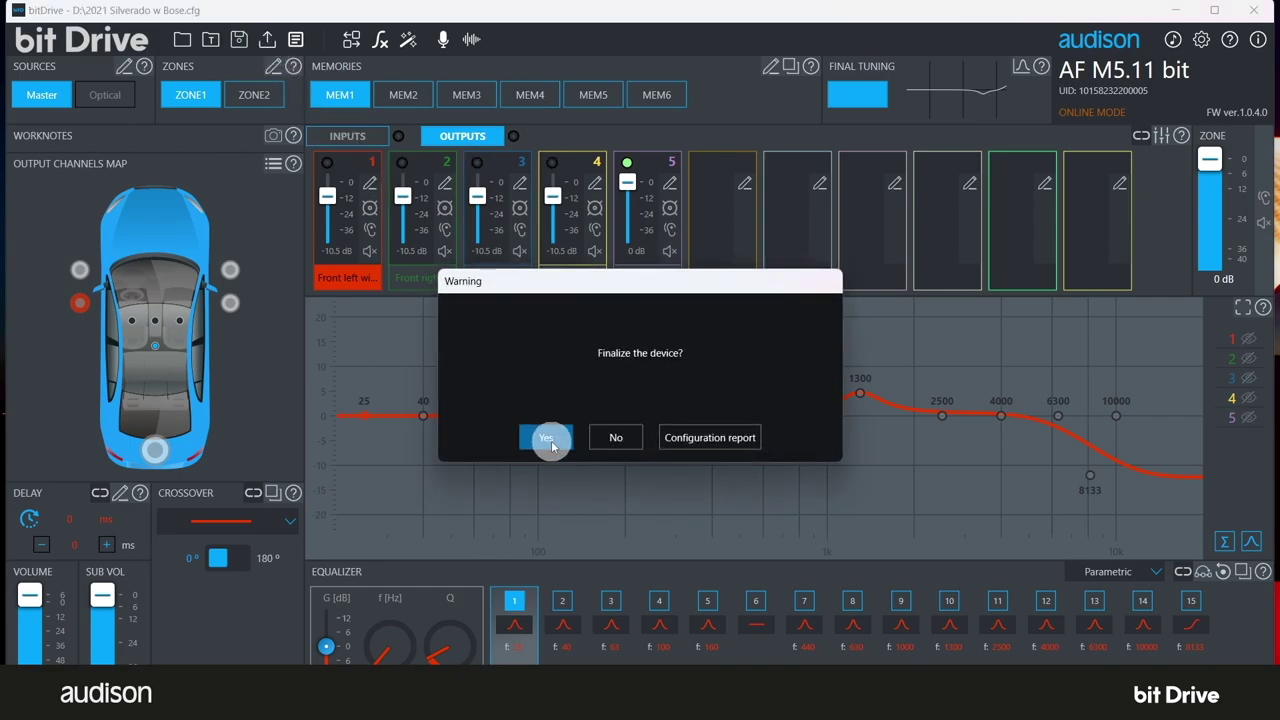
{"action": "left_click", "coordinate": [545, 438]}
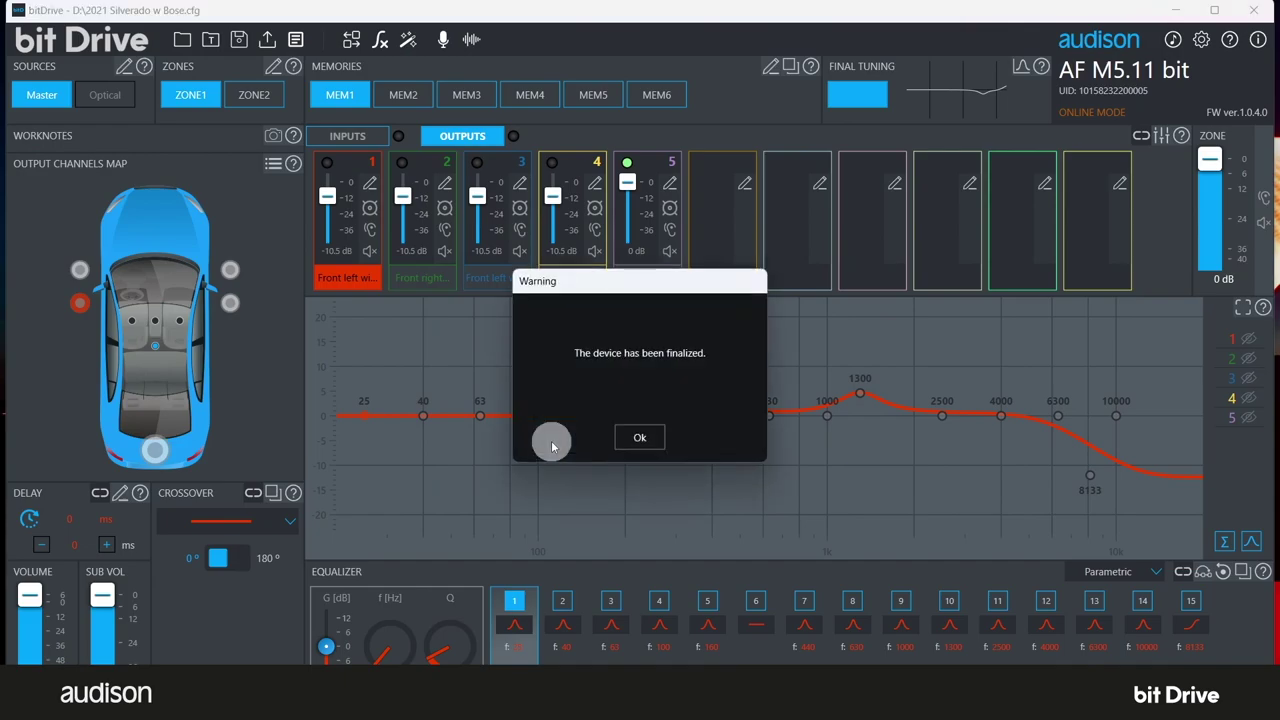
{"action": "left_click", "coordinate": [640, 437]}
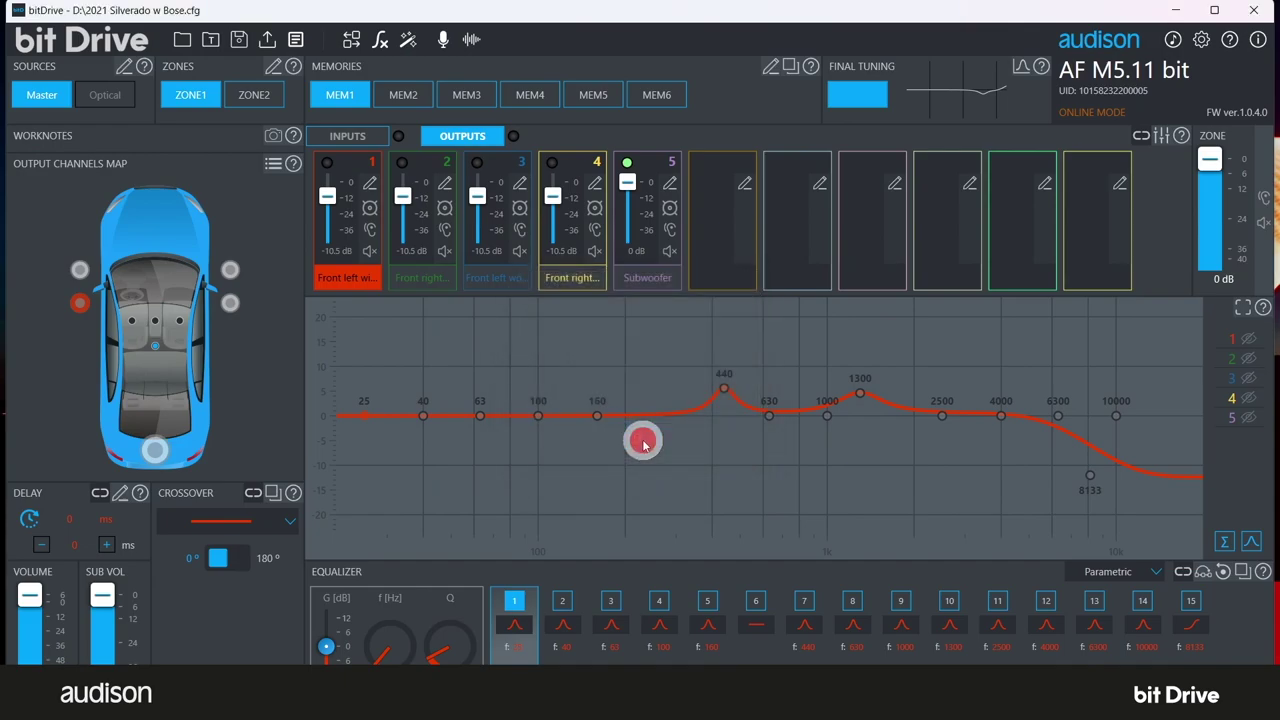